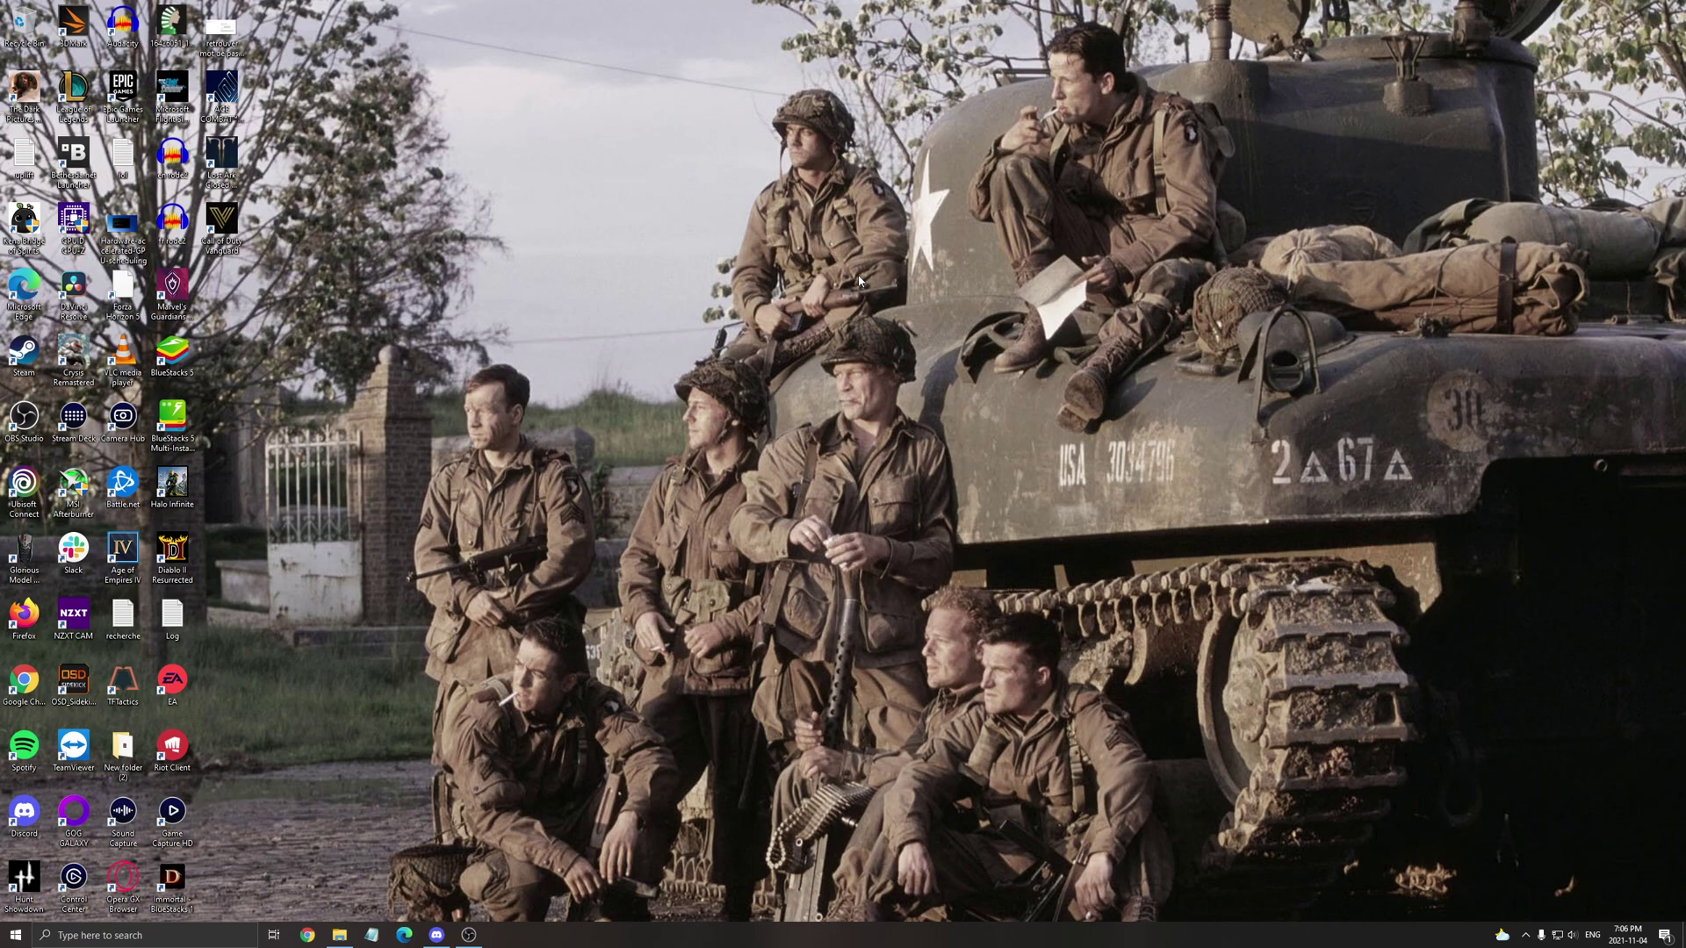
Step: Find the Windows Game Mode settings, review the Game Mode and Captures pages, and close Settings
click(134, 936)
text(game mode)
key(Return)
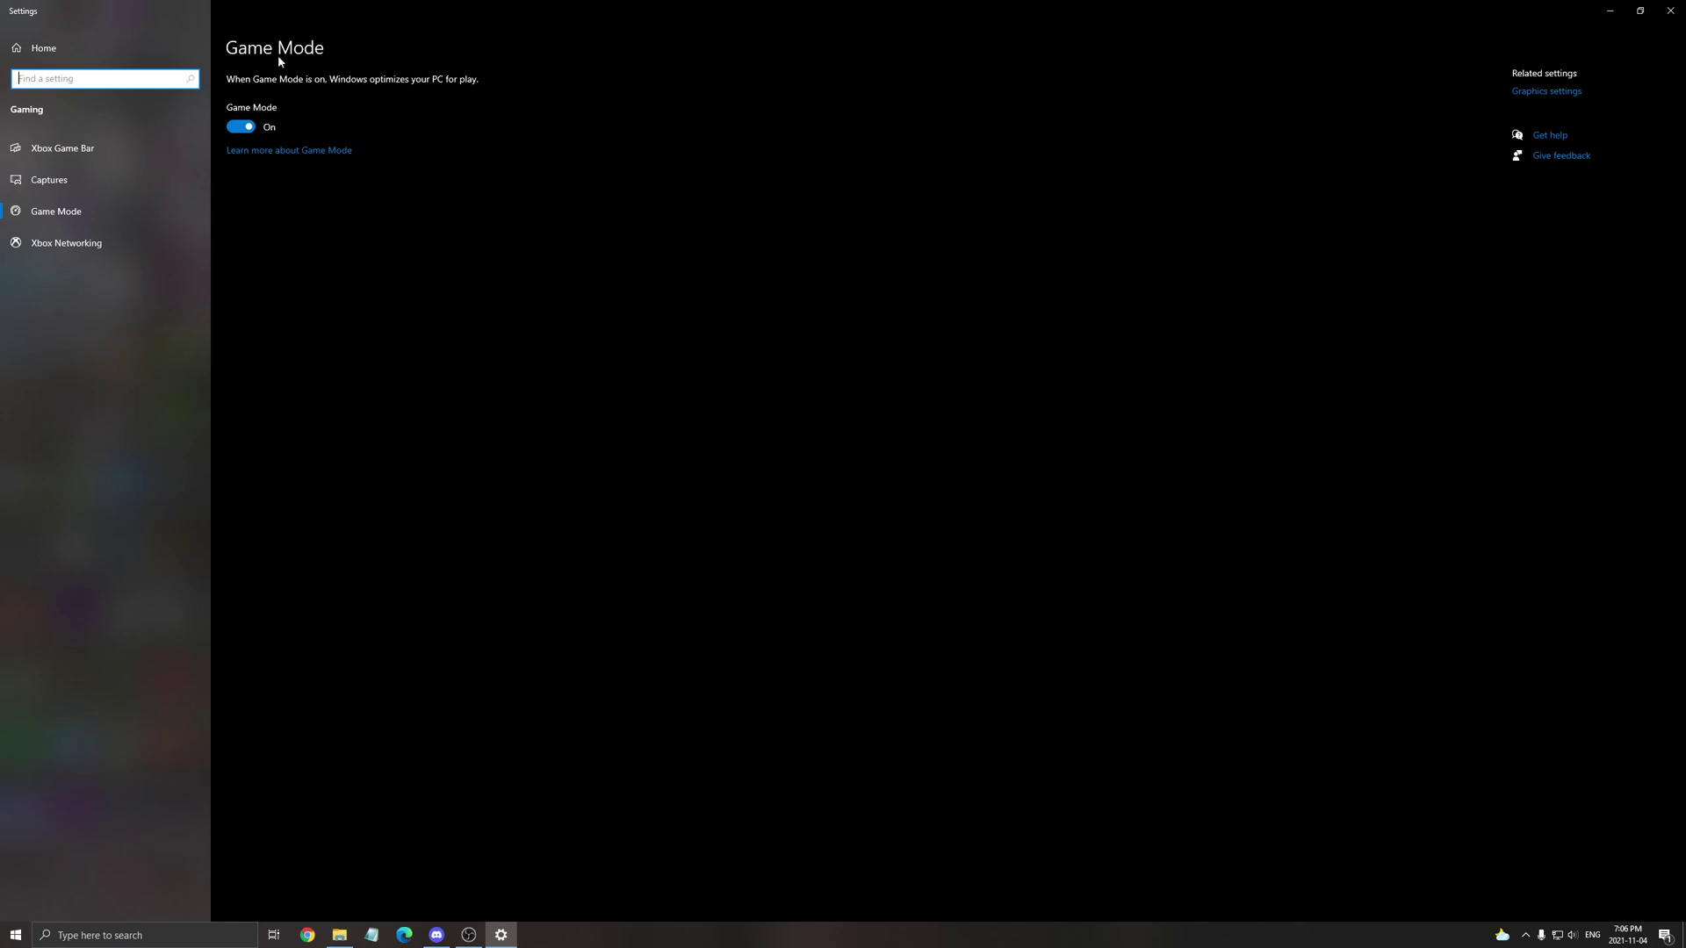
click(74, 156)
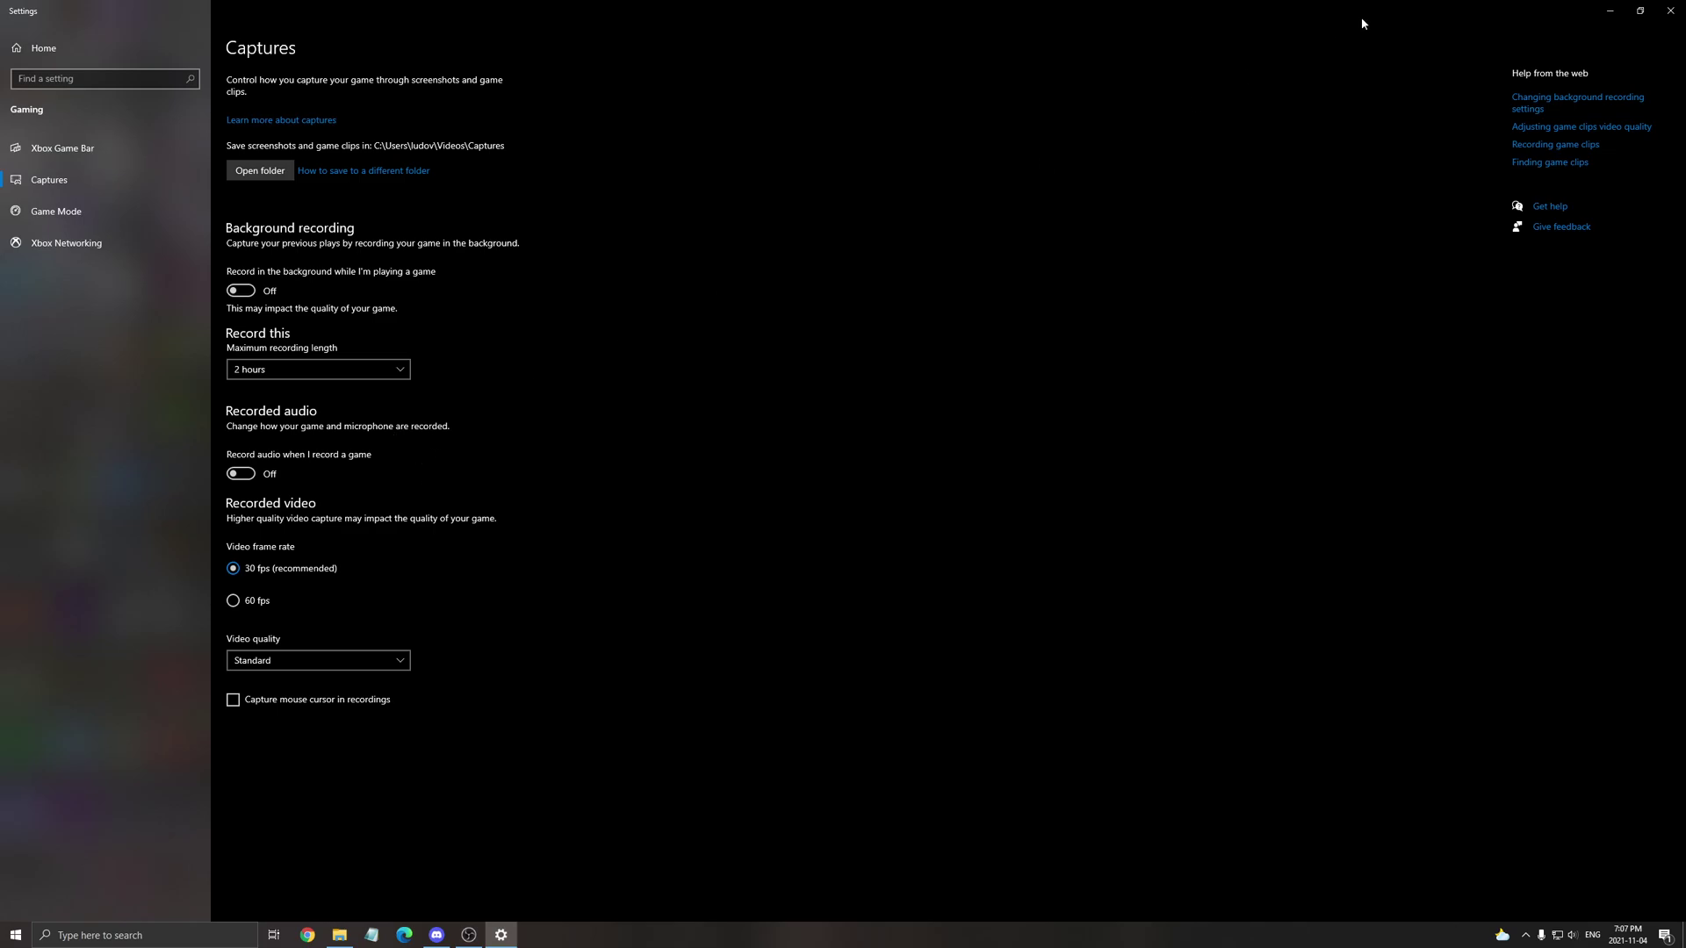
click(1671, 11)
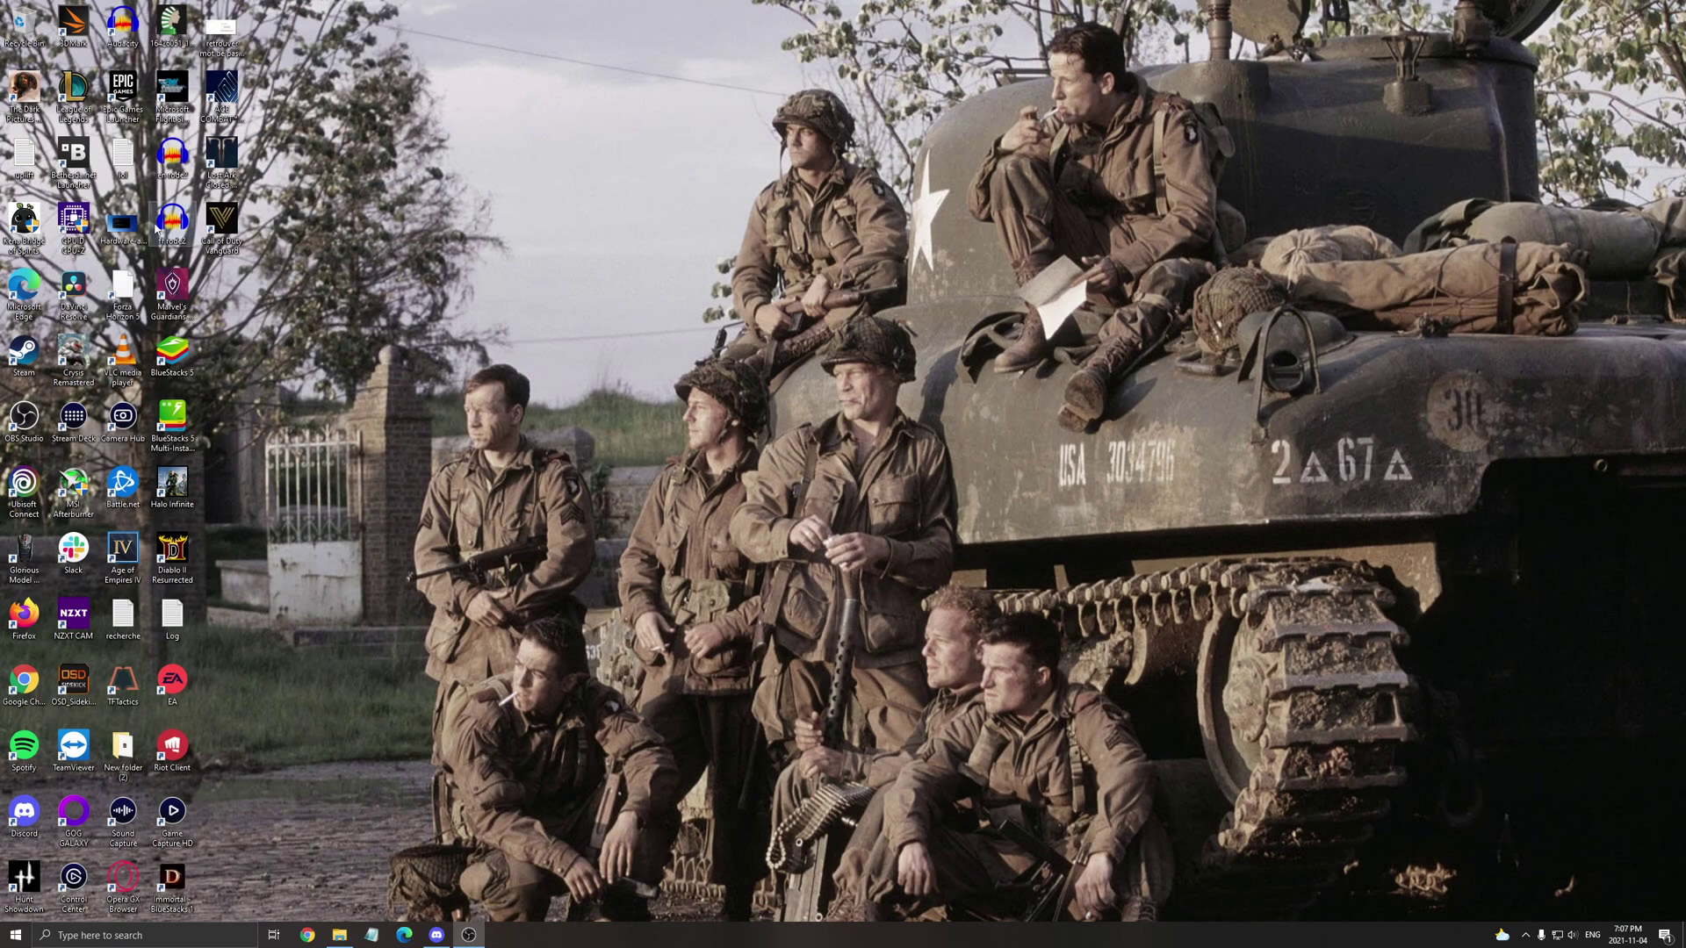
Step: View the Hardware-accelerated GPU scheduling reference picture, close it, and check the background apps hidden in the system tray
double_click(132, 225)
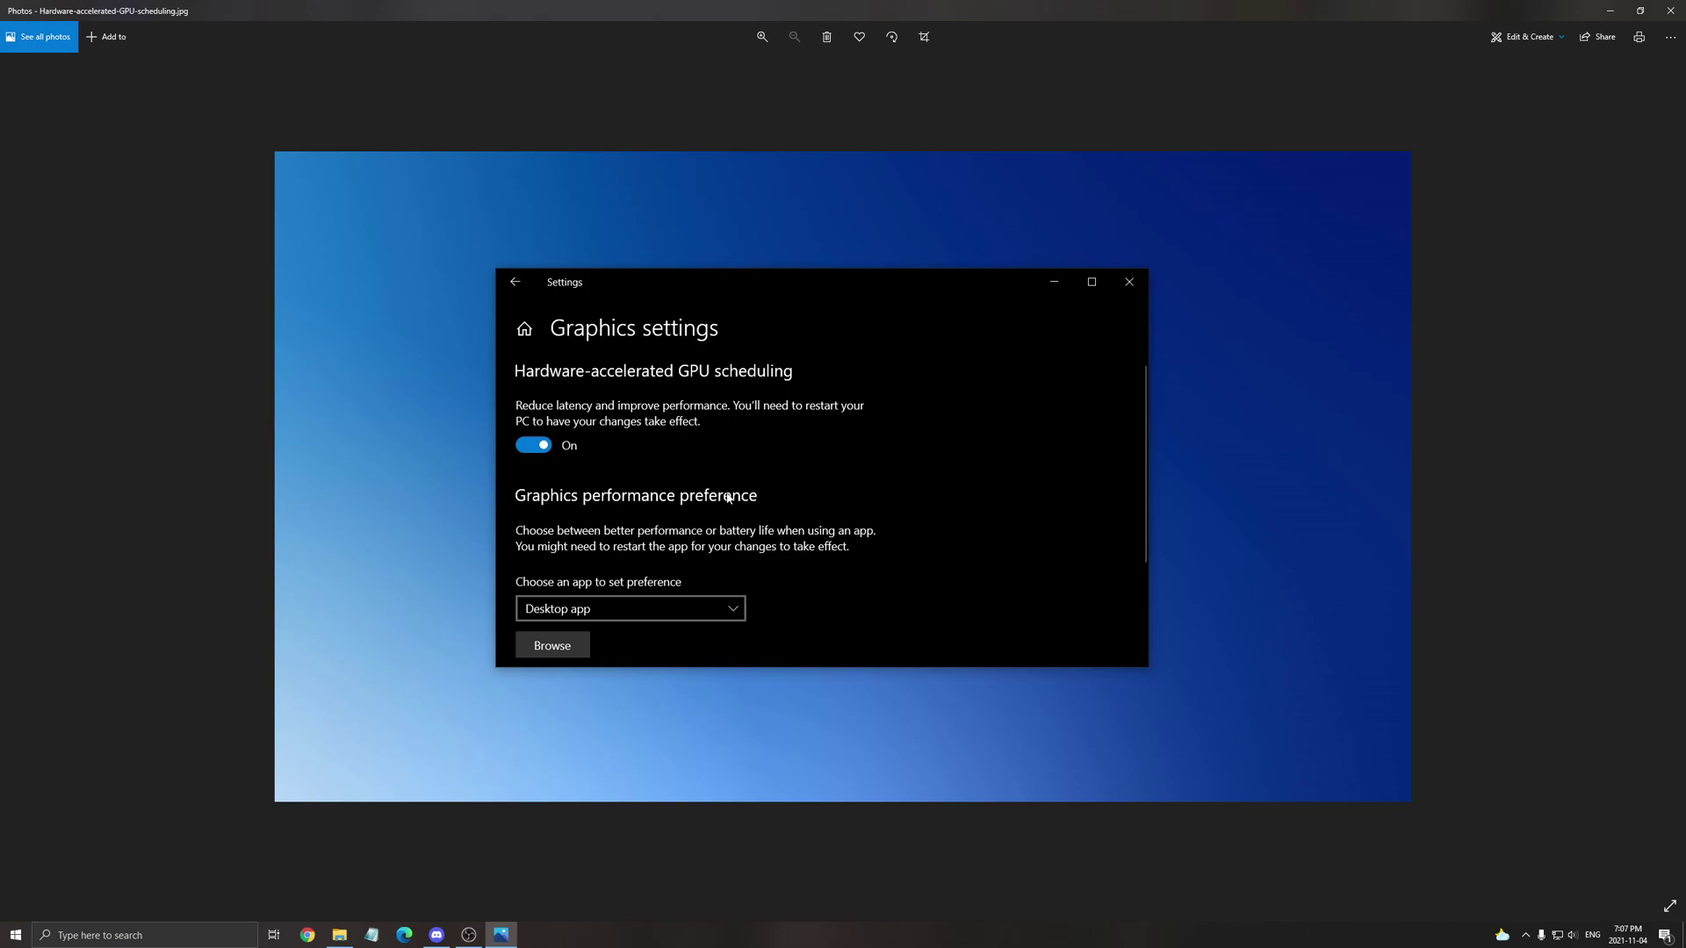
click(1670, 10)
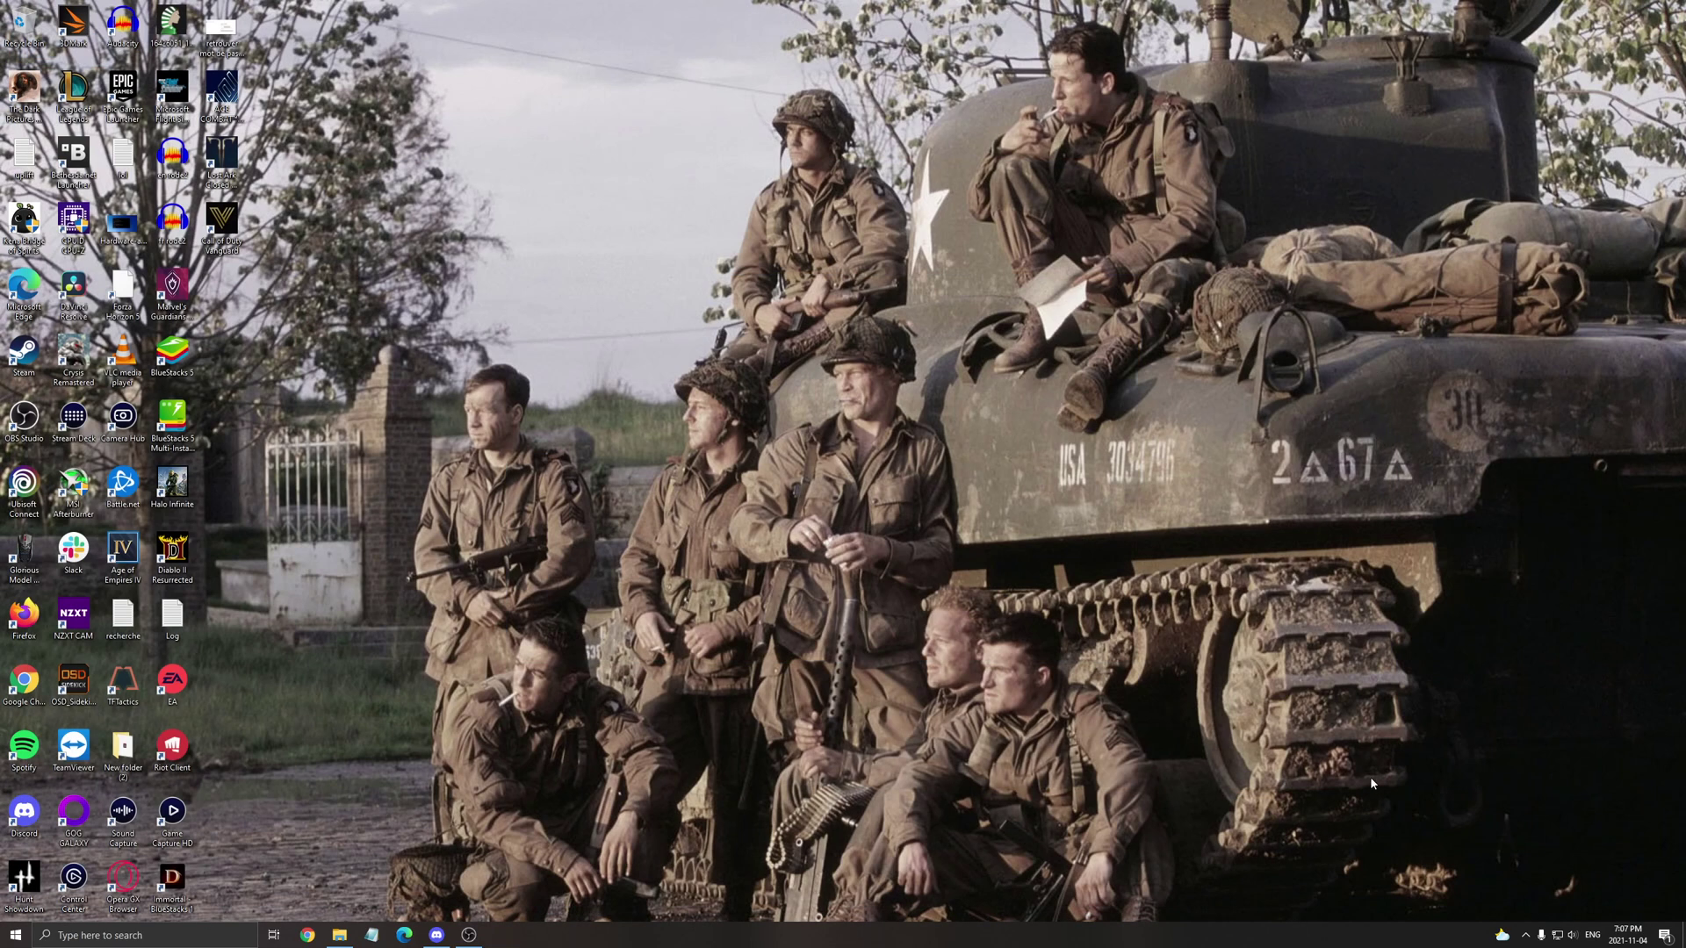
click(1525, 935)
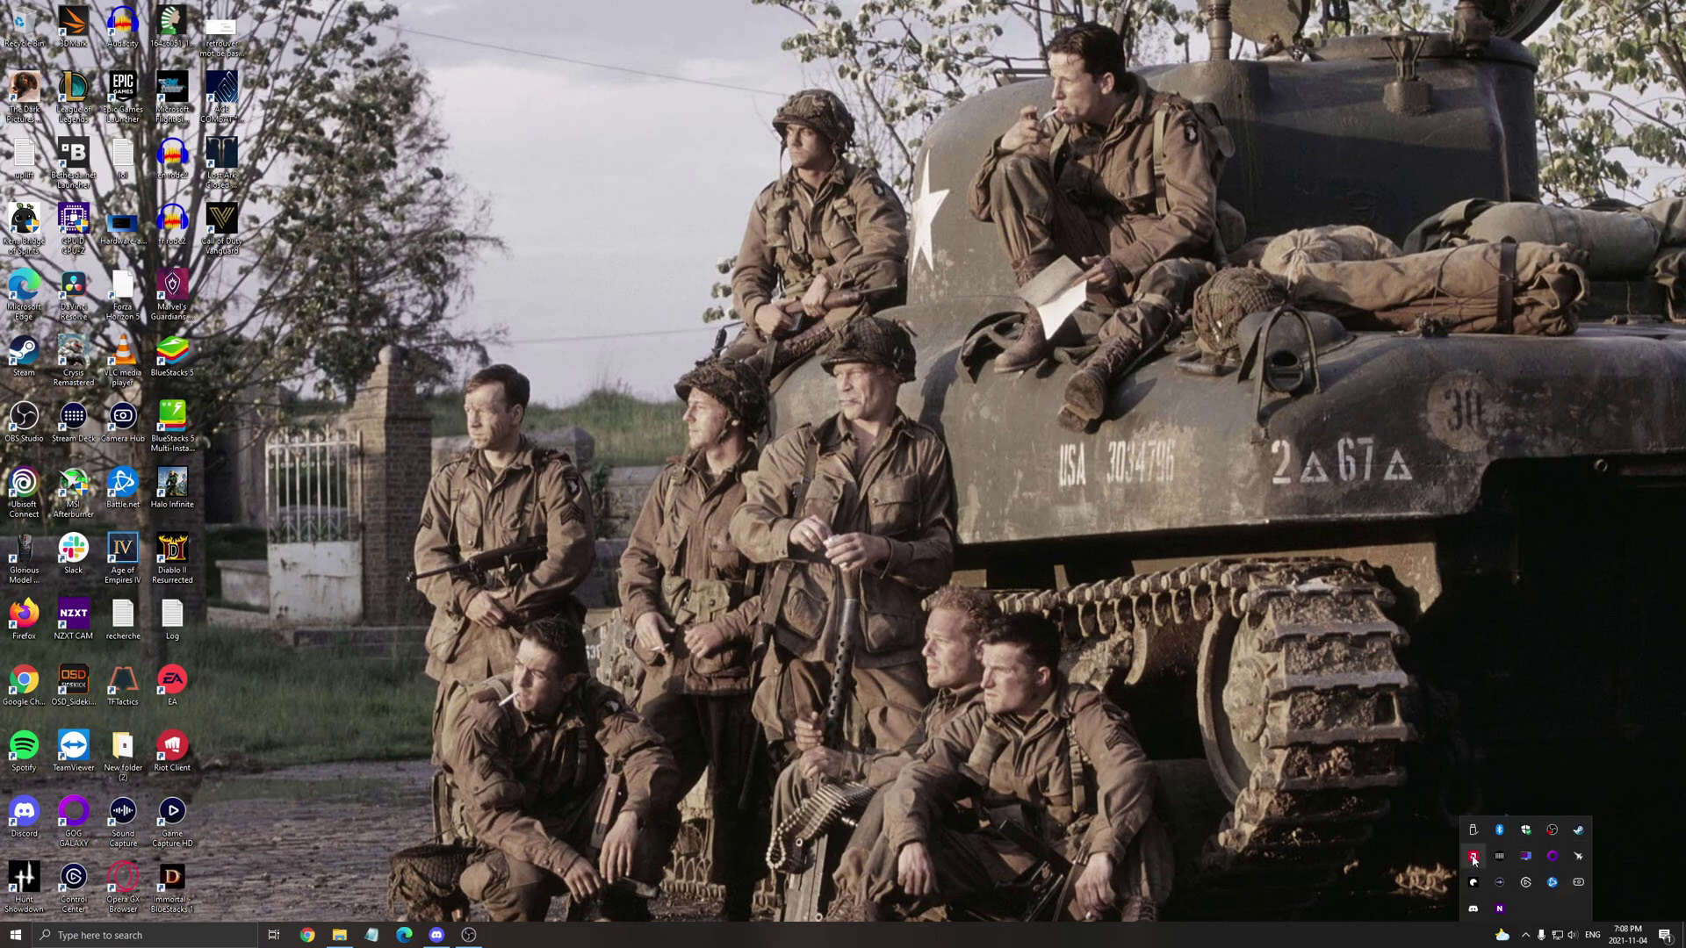
click(1526, 935)
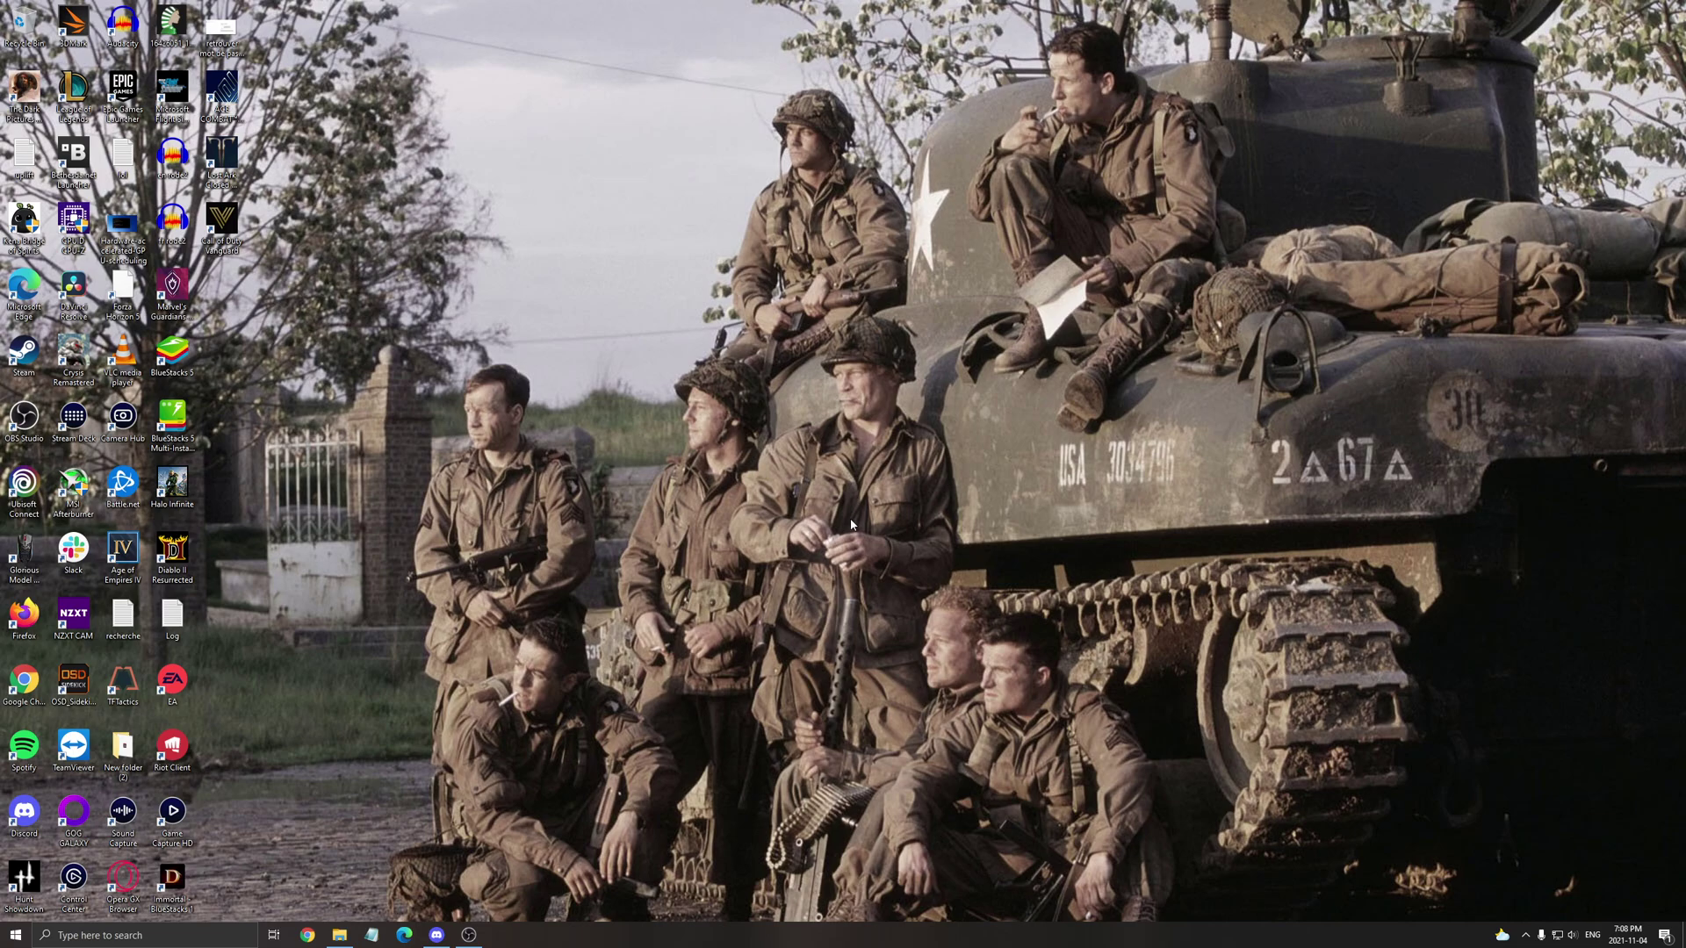
Step: Find the Windows power plan settings, review the plans available in Power Options, and close the window
click(132, 935)
text(power)
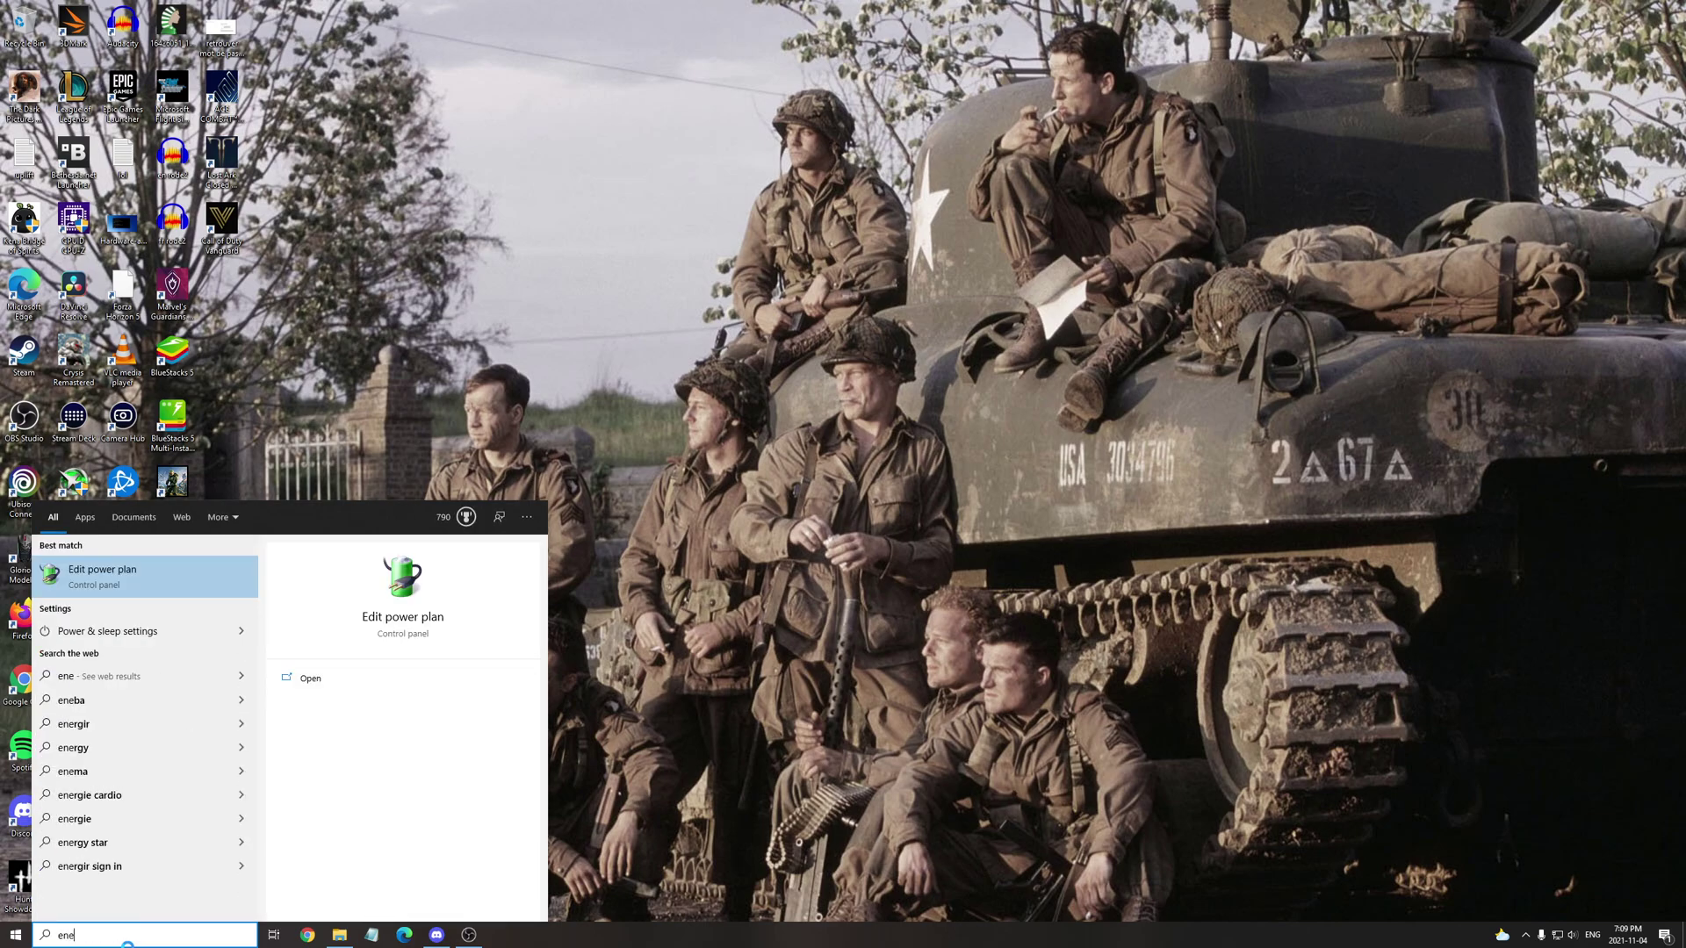
key(Return)
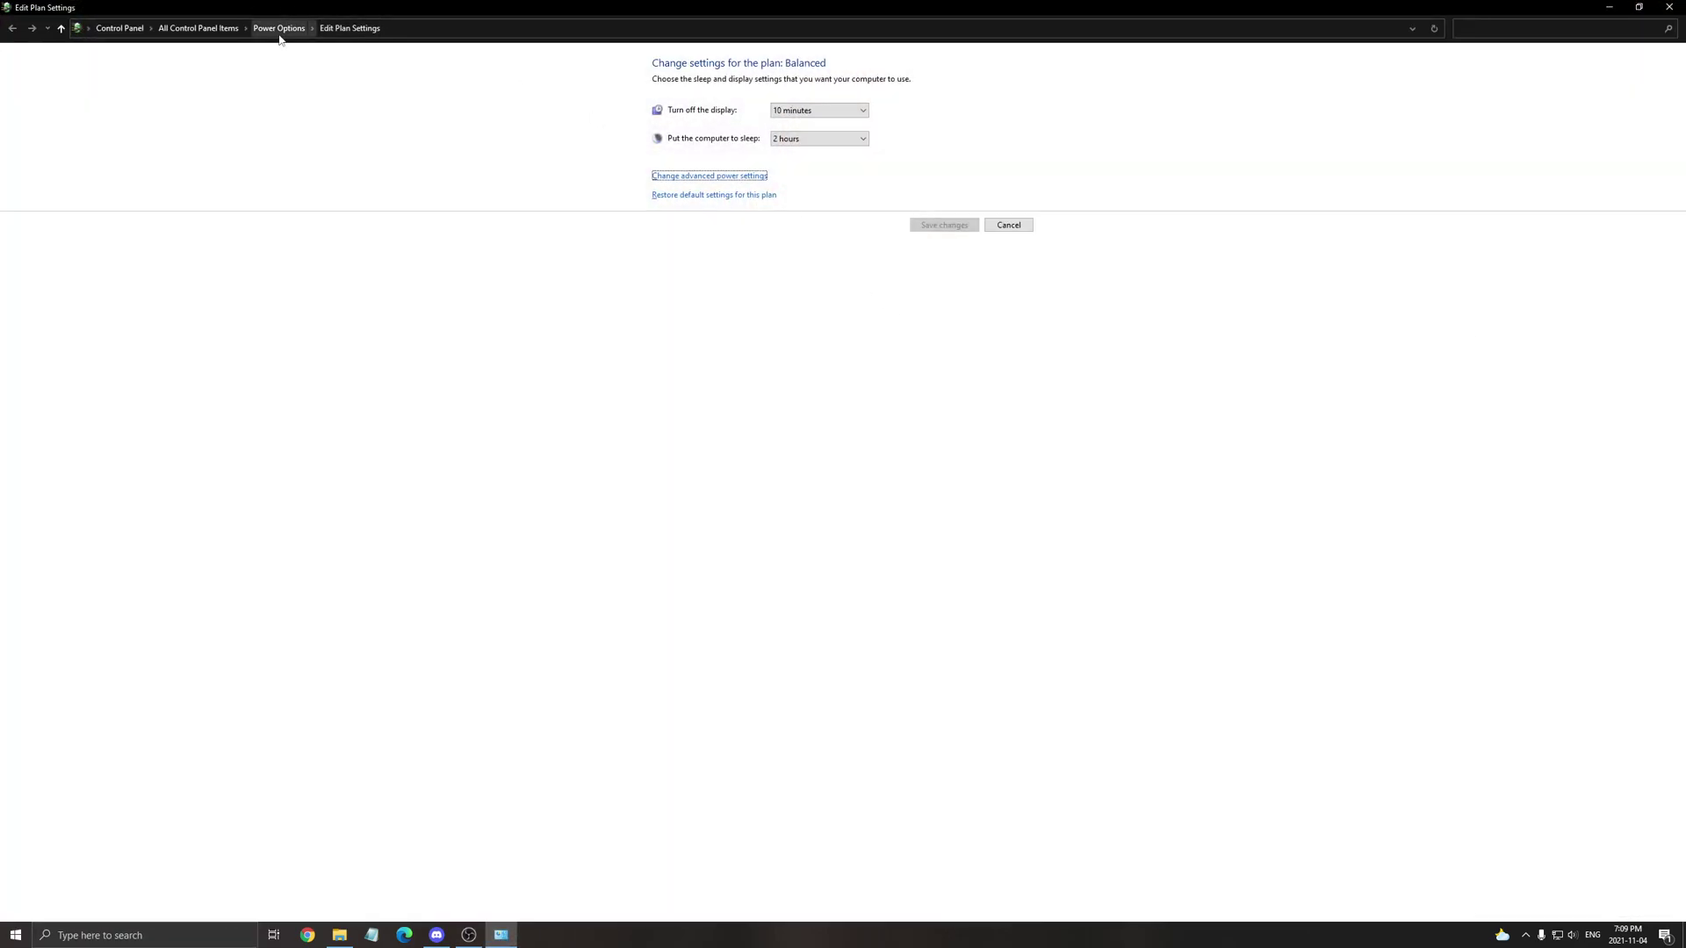
click(278, 28)
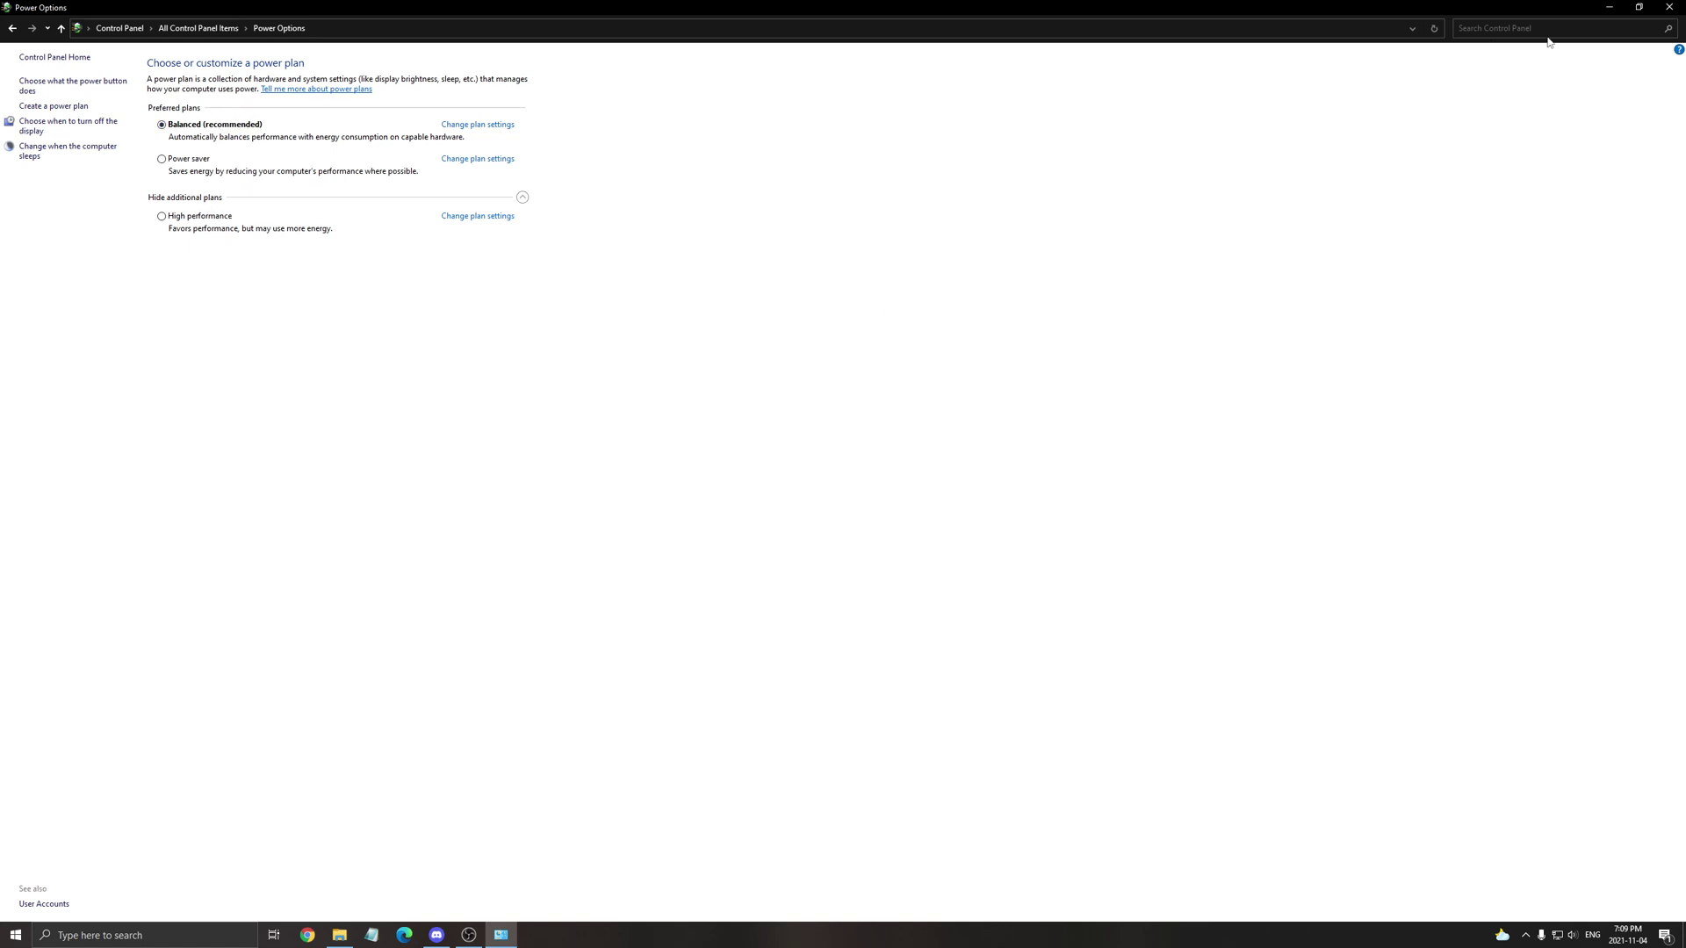
click(1669, 7)
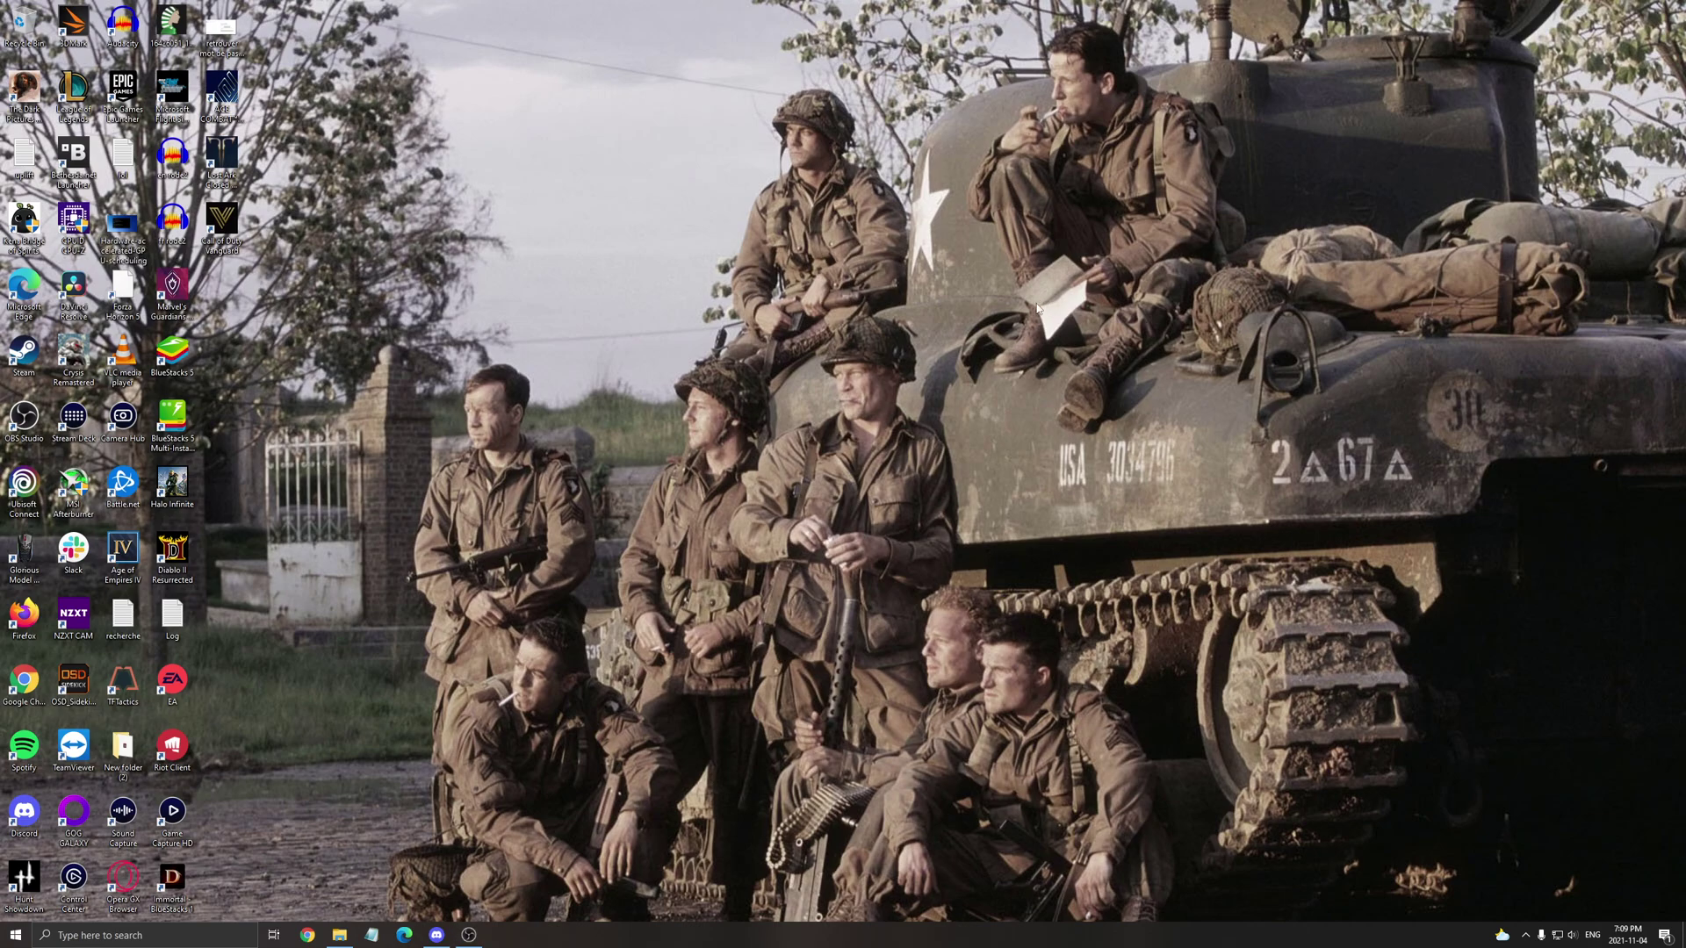
Step: Switch to File Explorer and open the compatibility properties of the LOSTARK application in the Win64 folder
key(alt+Tab)
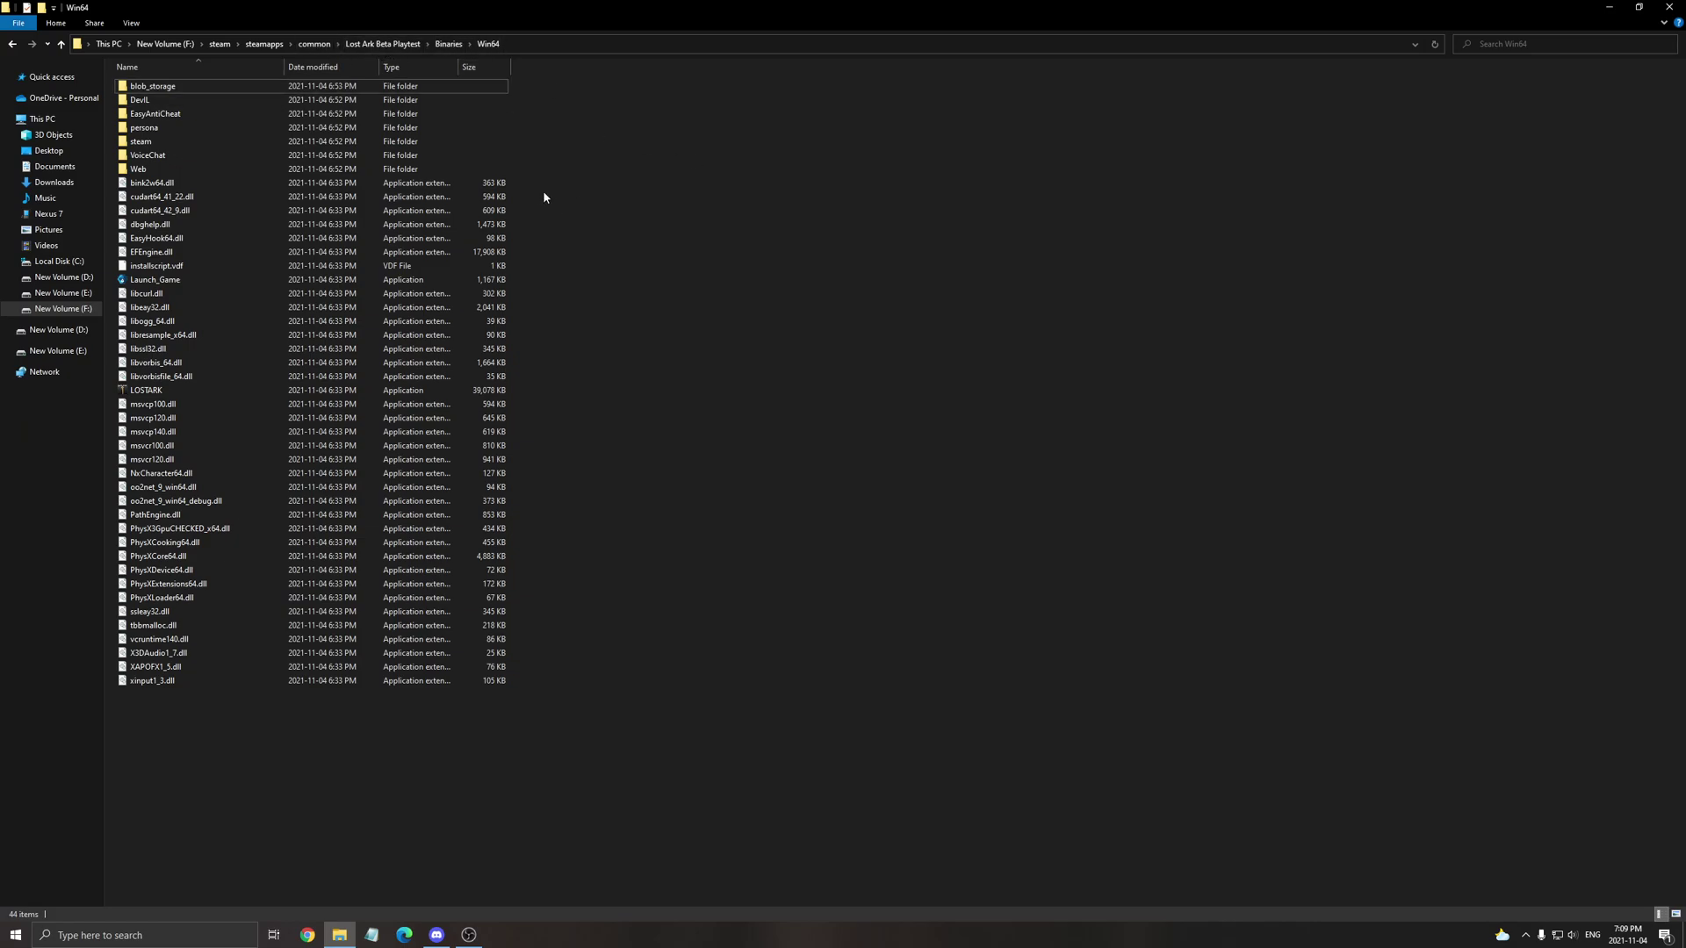
click(238, 391)
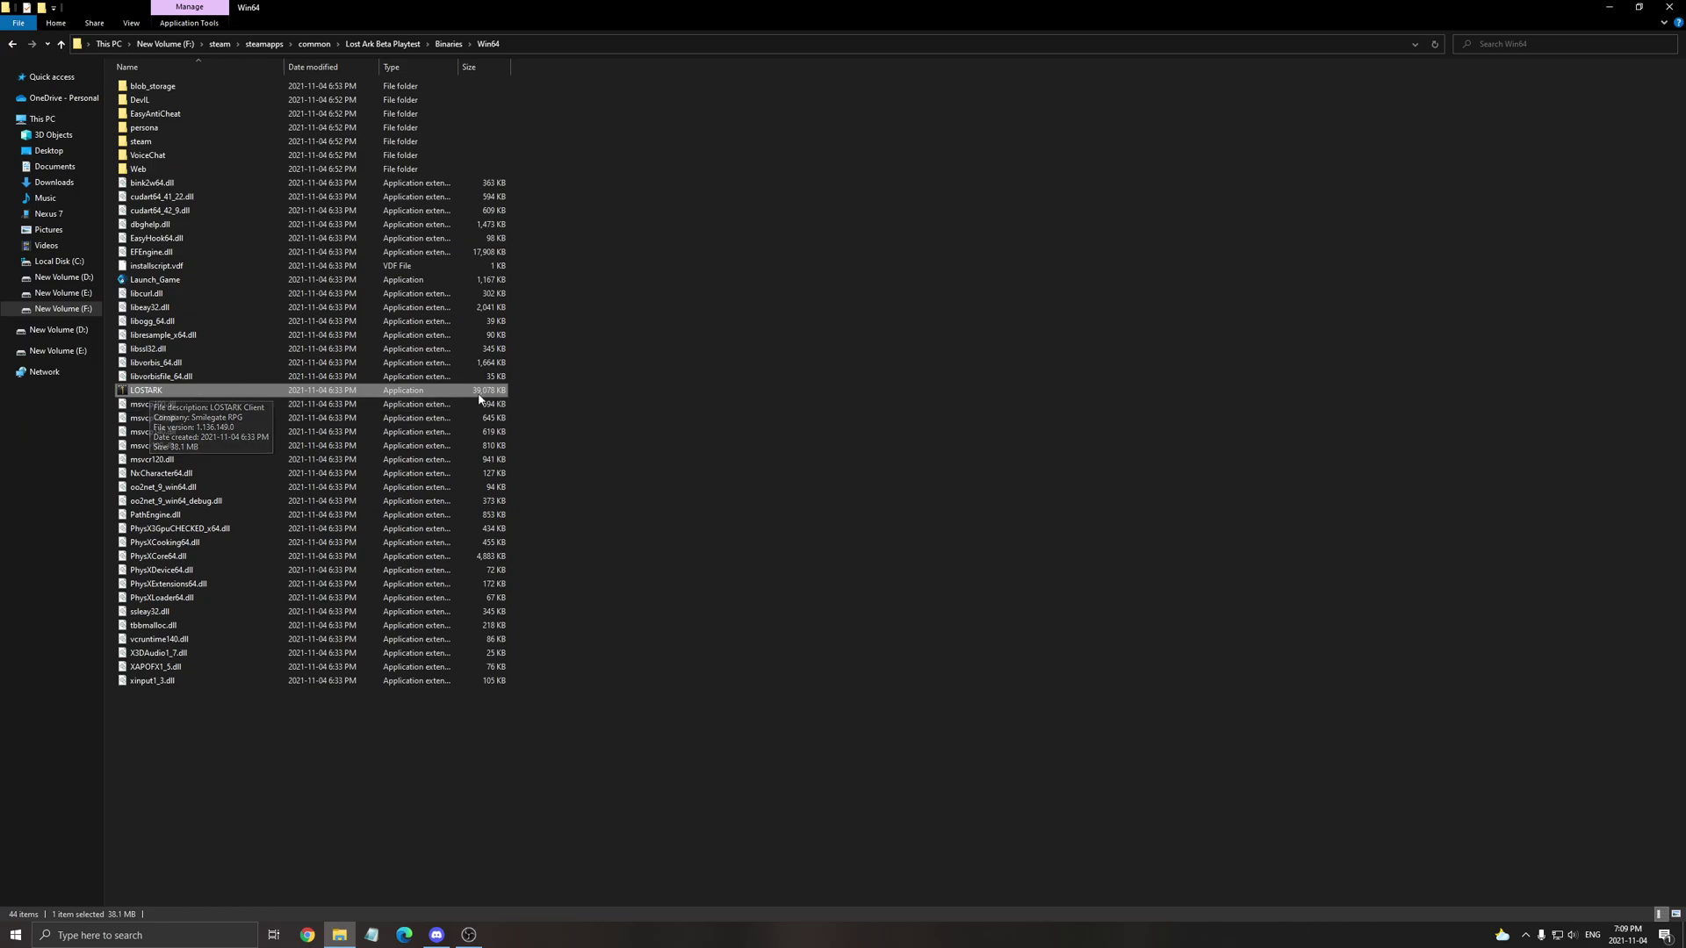
right_click(153, 397)
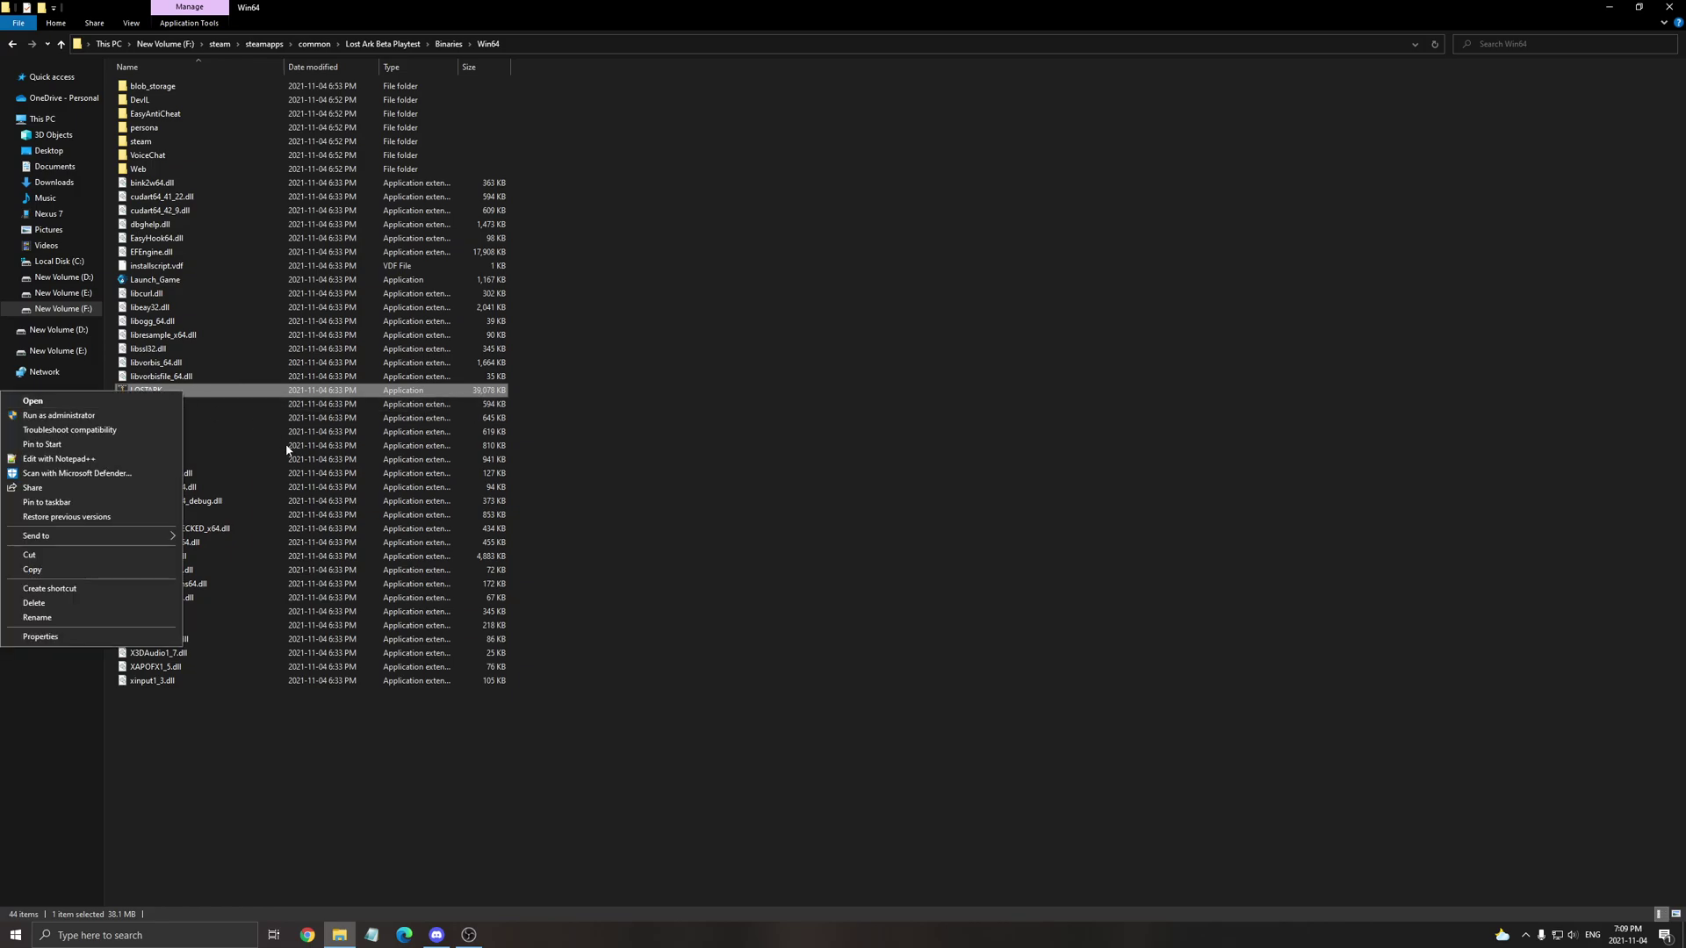
click(111, 638)
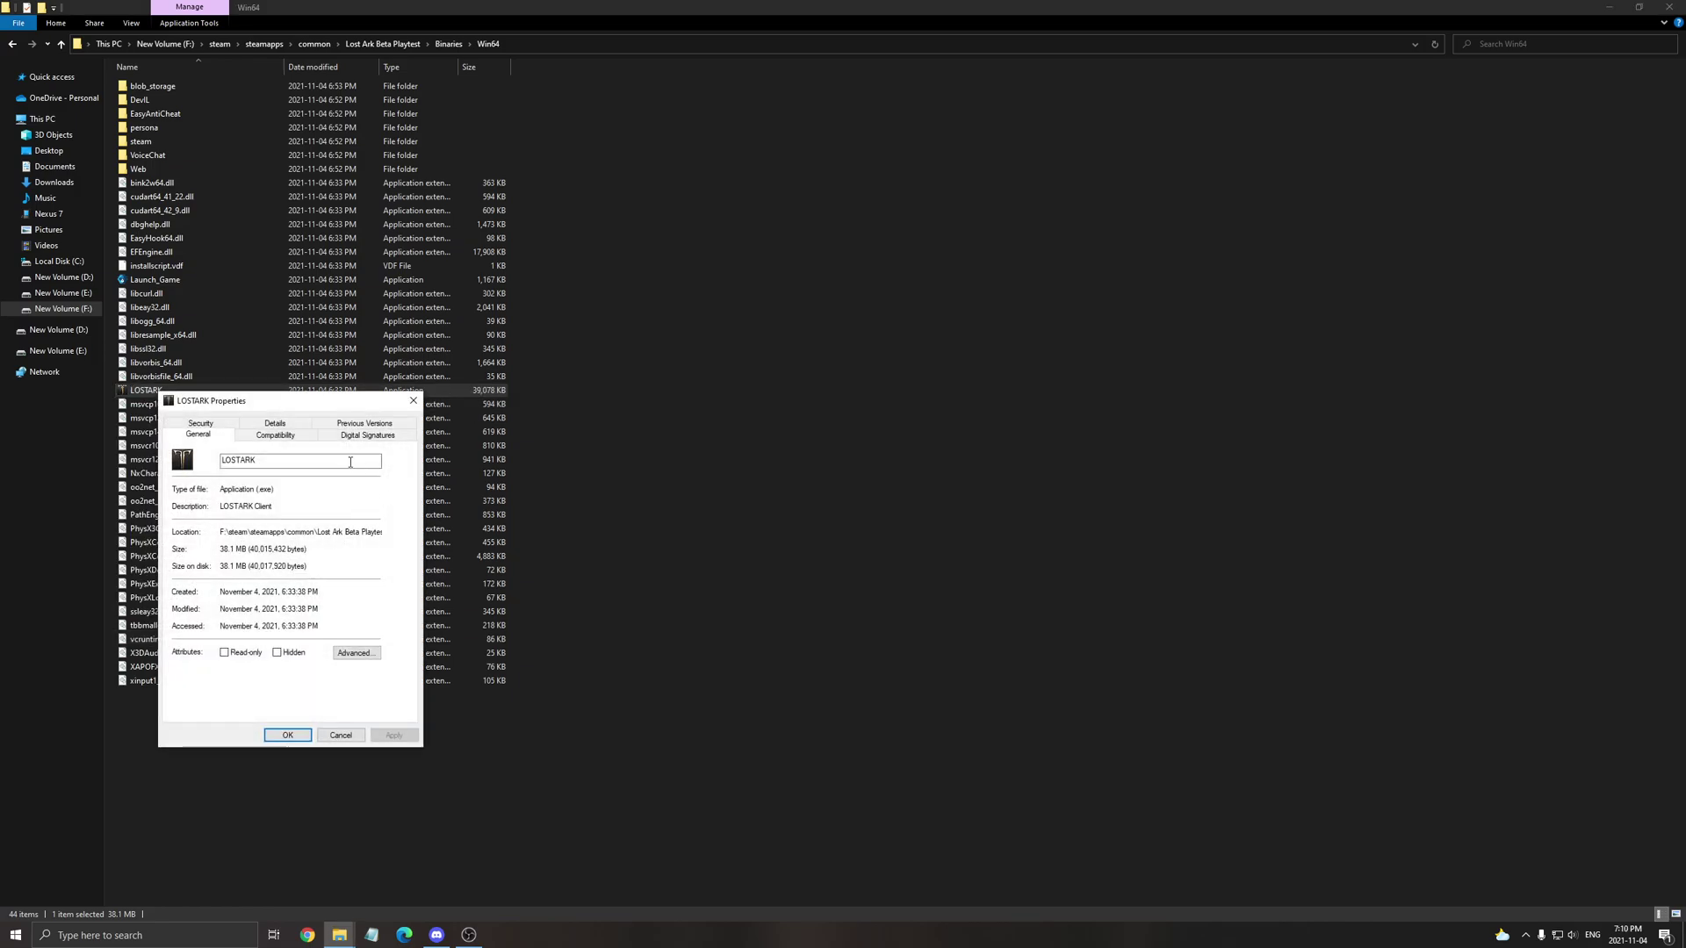
drag(290, 401, 395, 374)
click(395, 413)
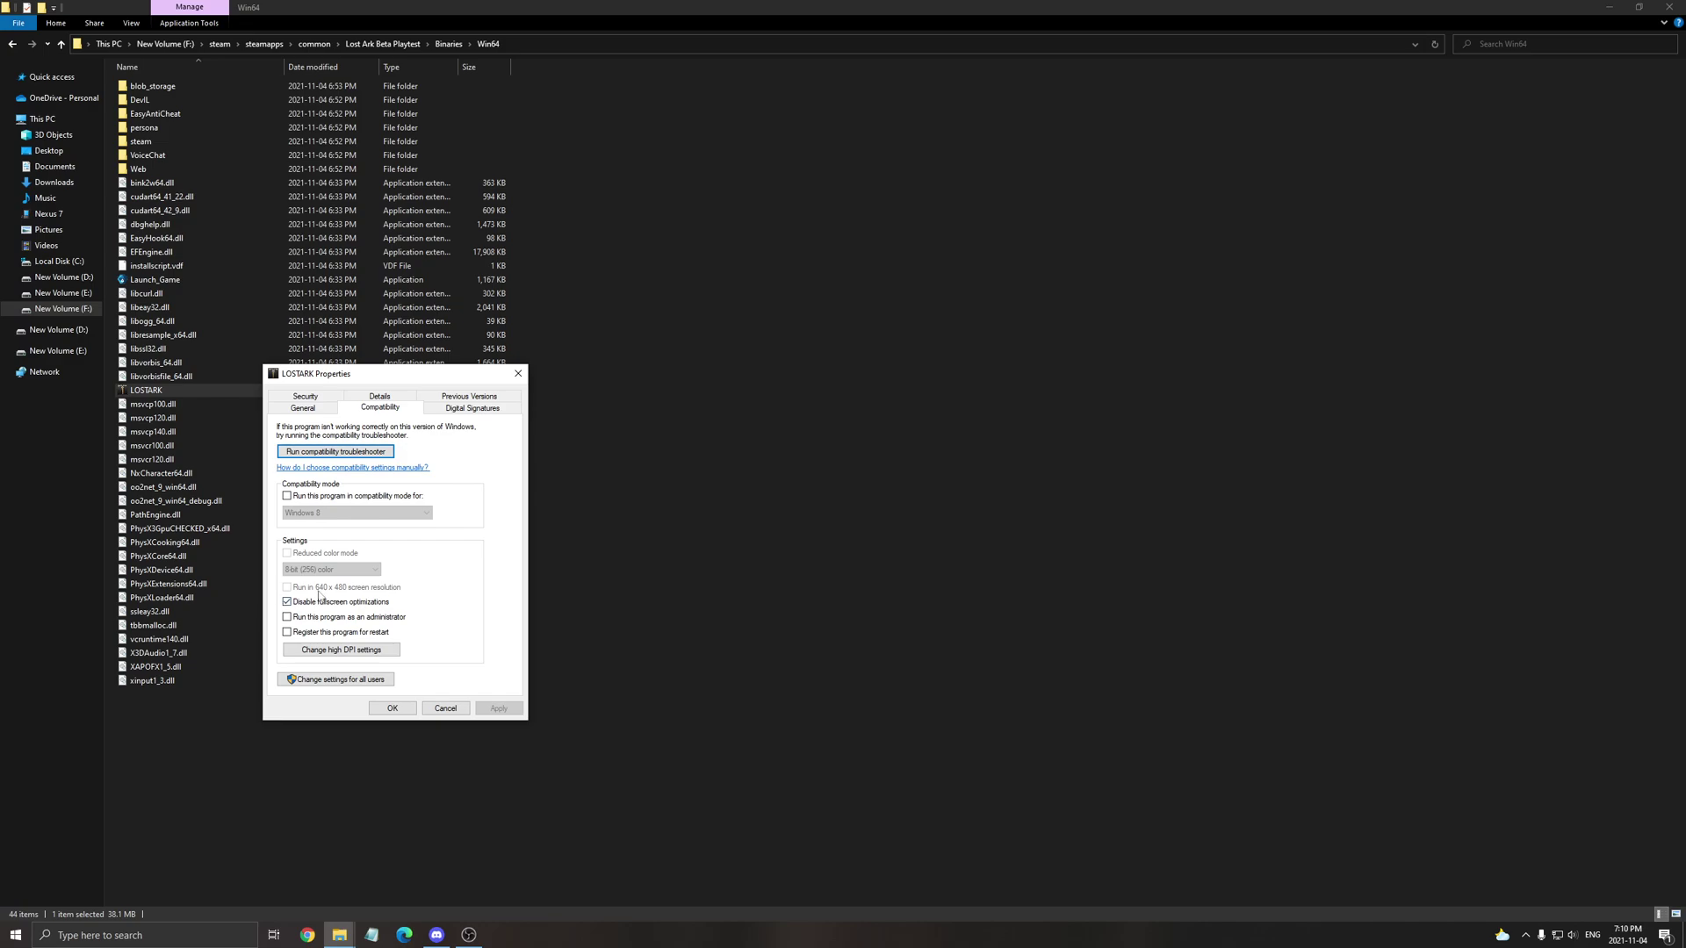
Step: Check LOSTARK's fullscreen optimization and high DPI scaling override settings, and accept its properties
click(377, 653)
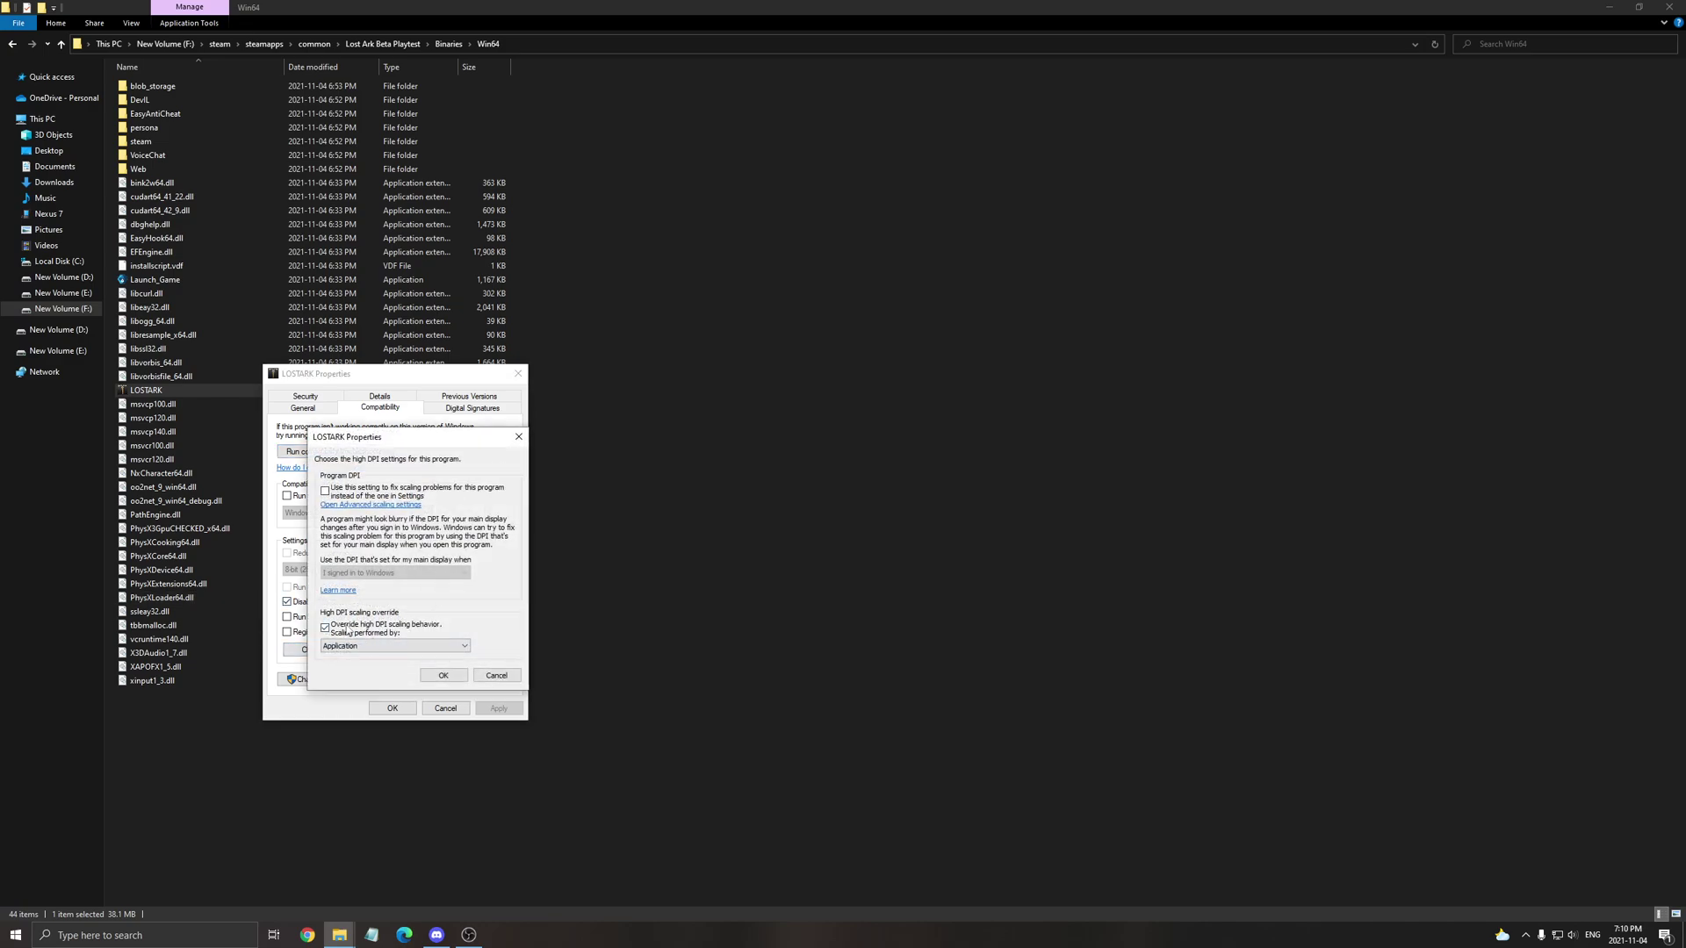
click(497, 675)
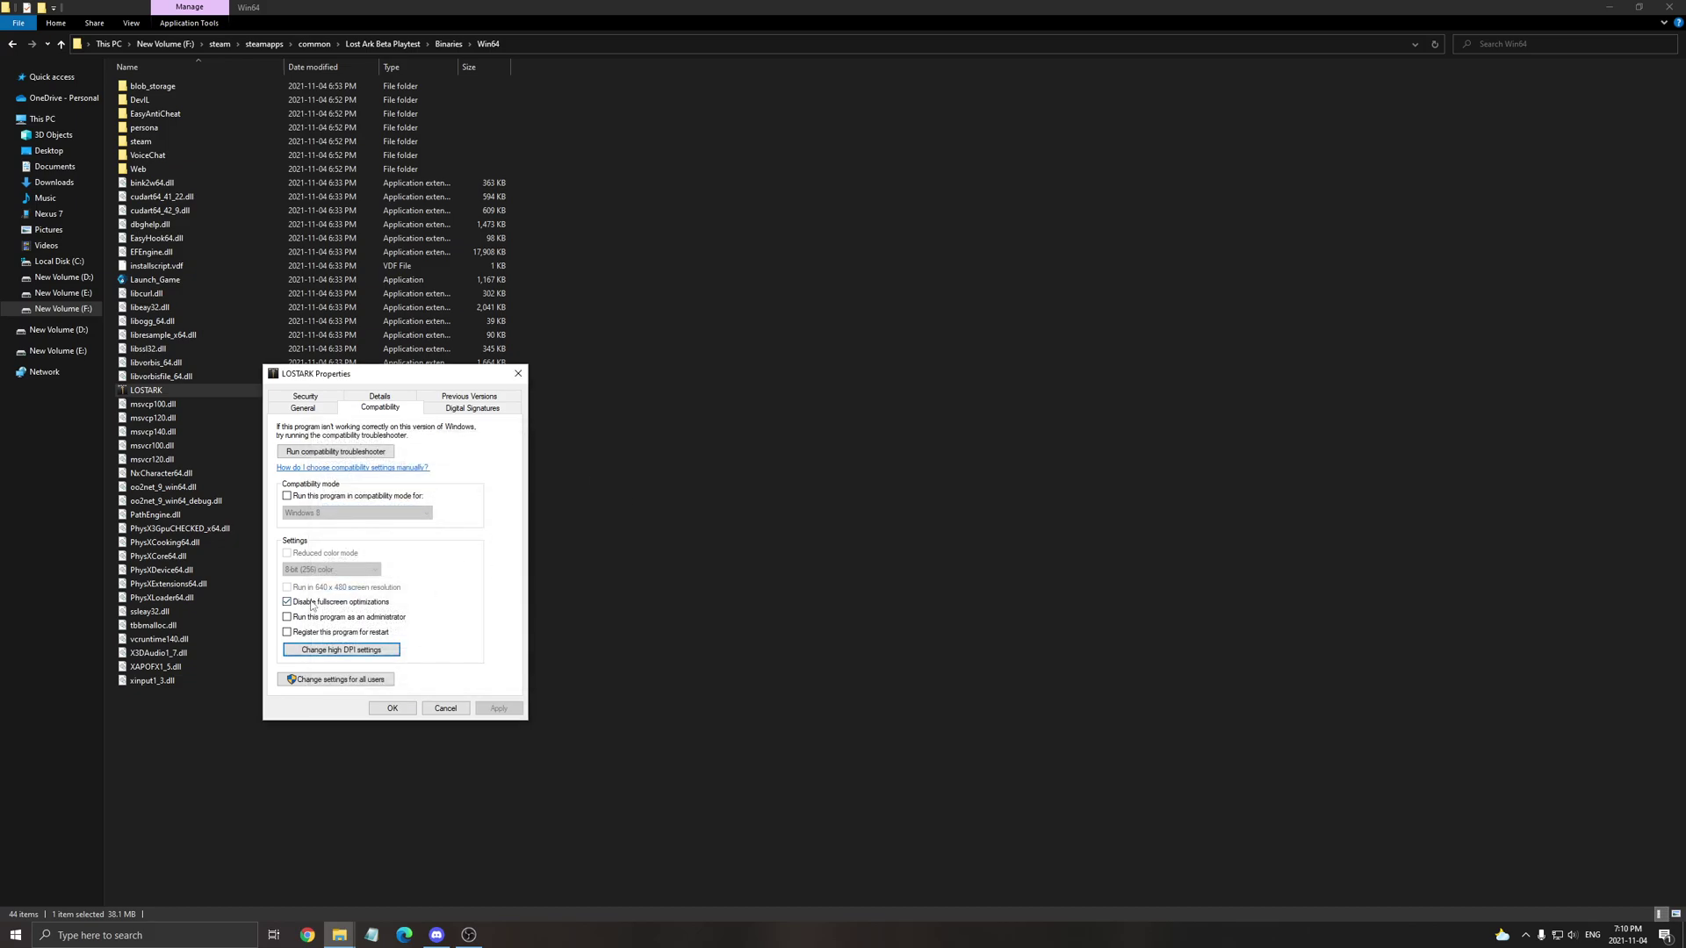
click(387, 653)
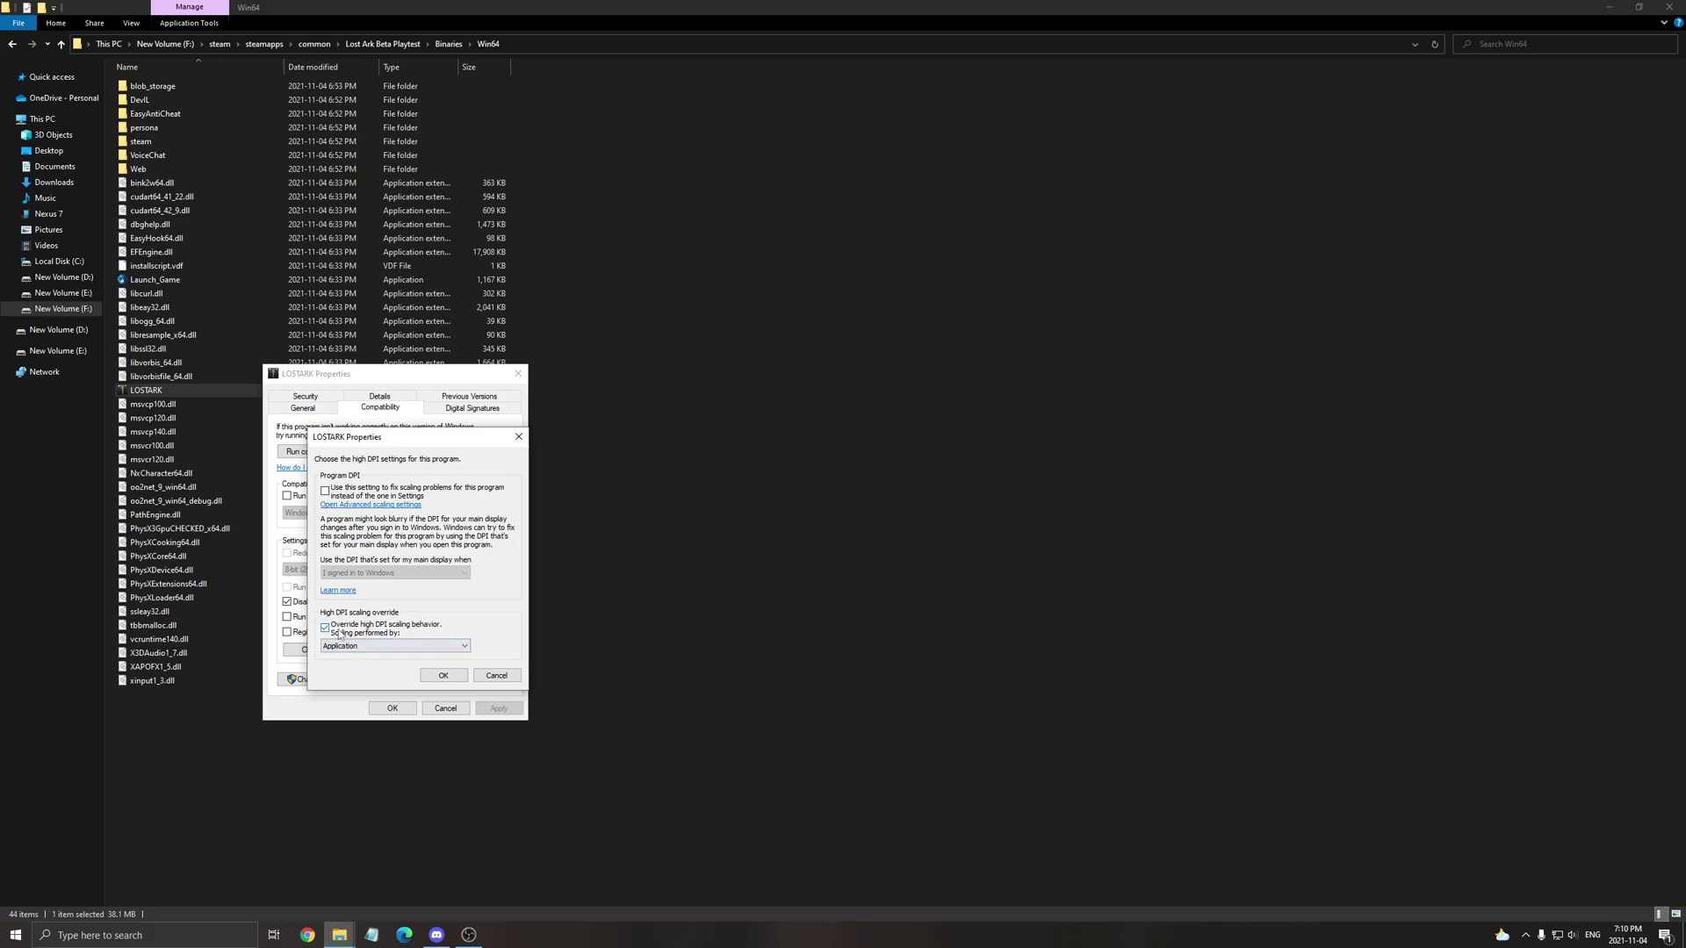
click(443, 675)
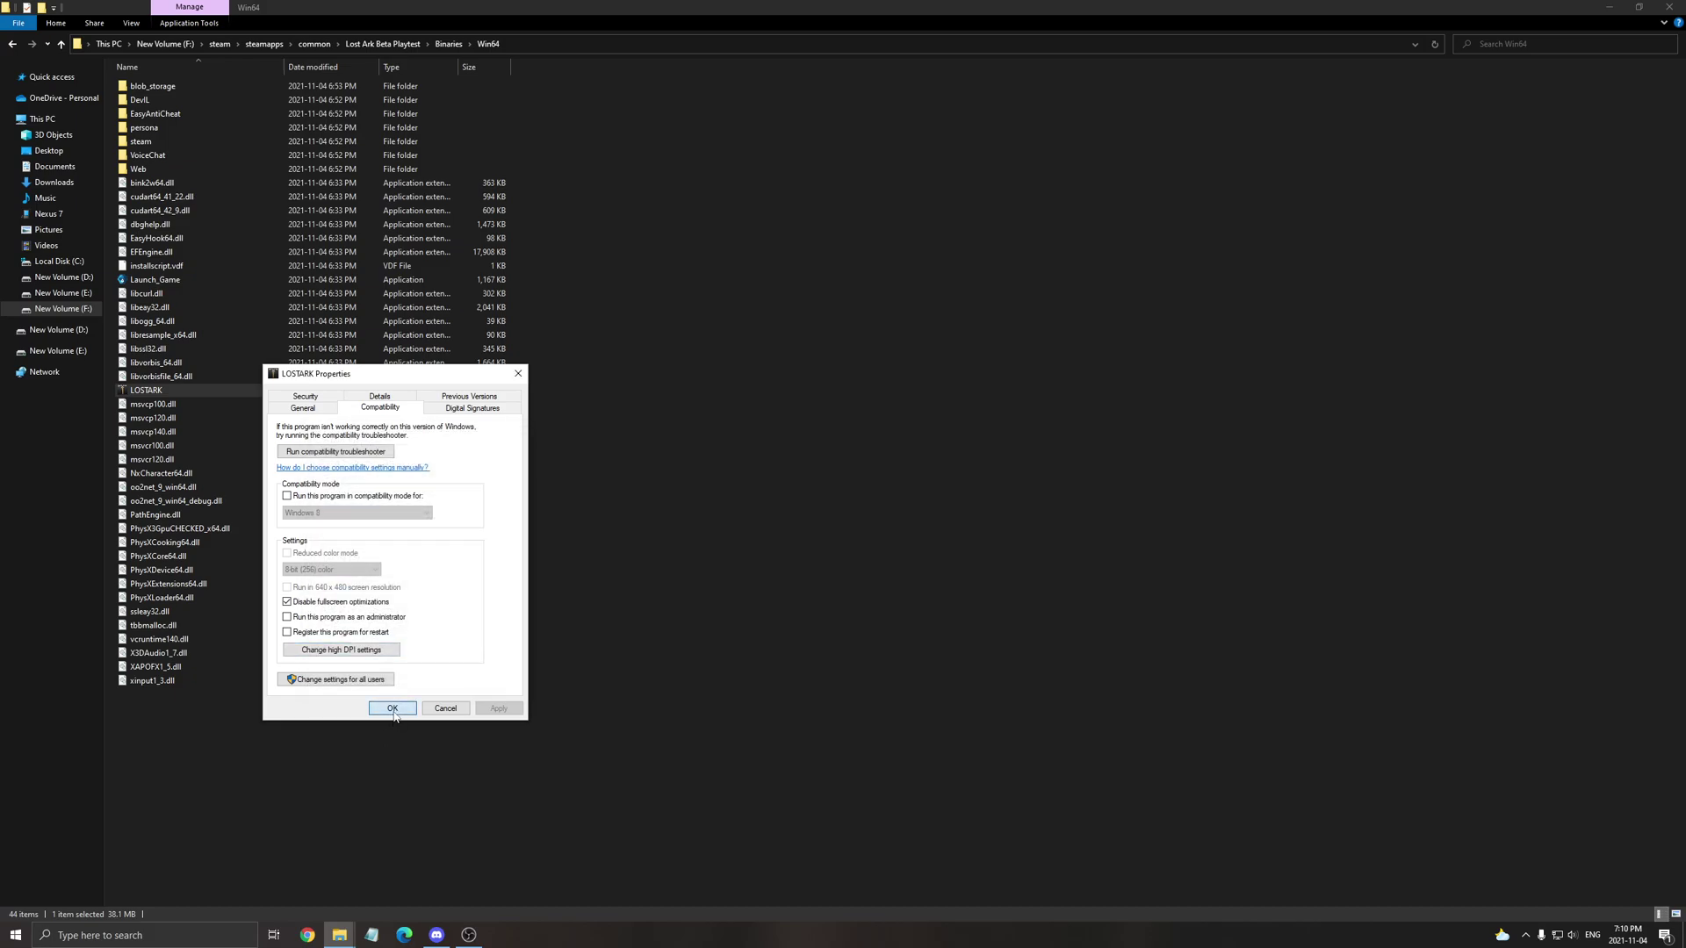
click(393, 708)
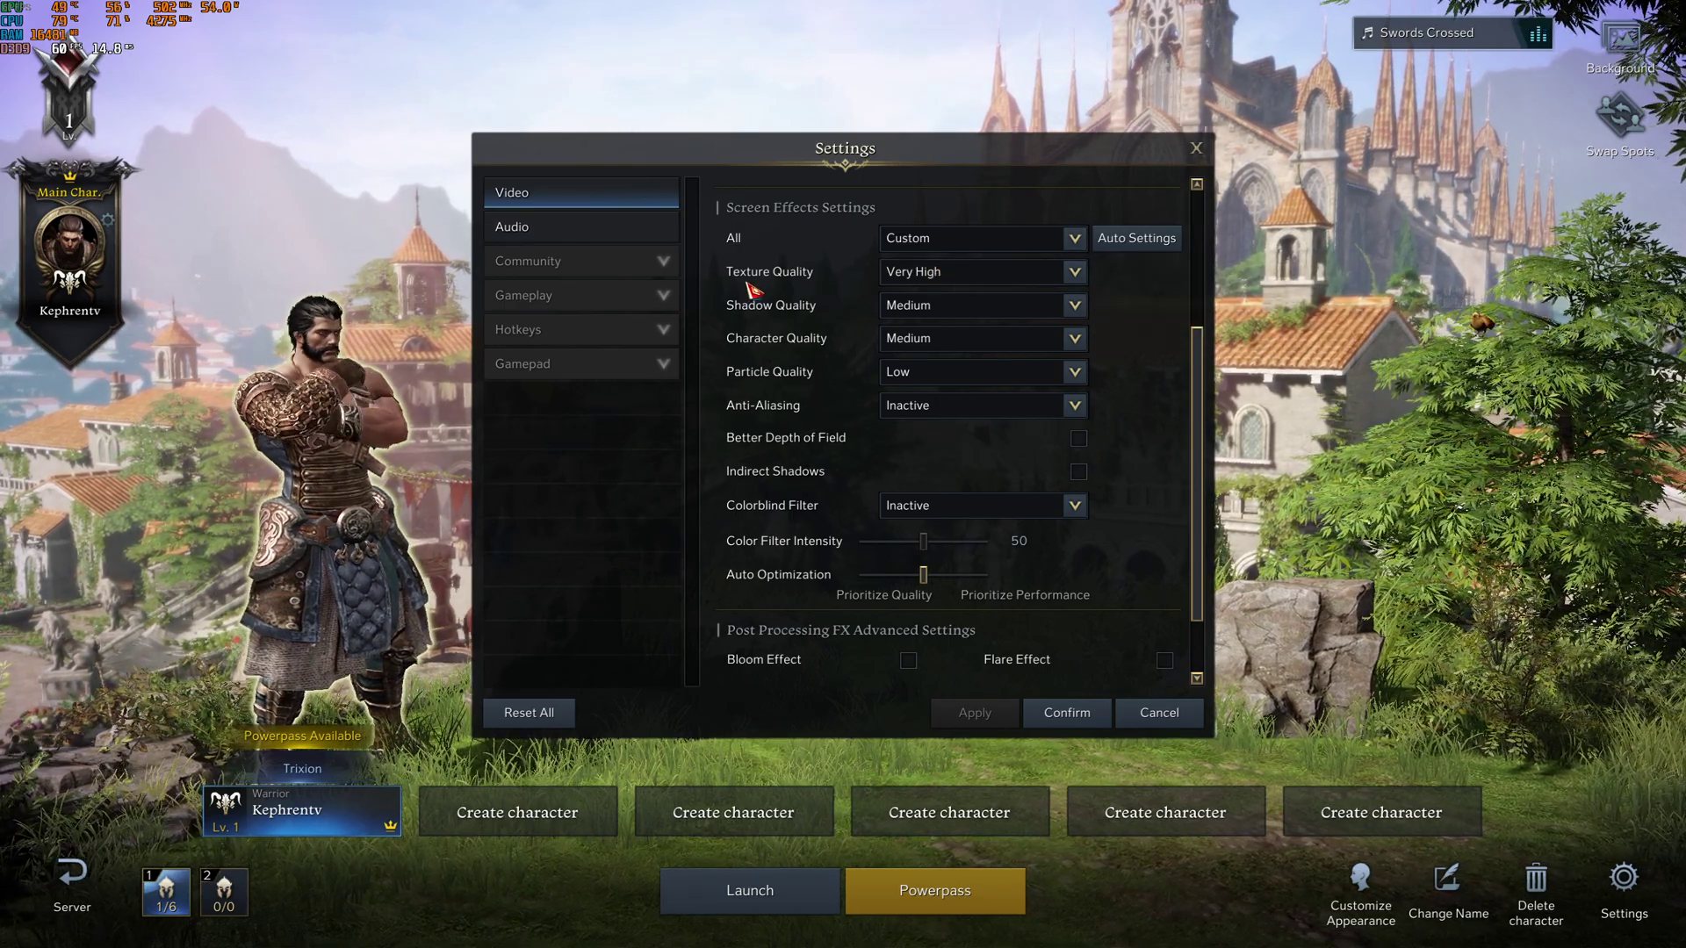
Step: In the Lost Ark video settings, try Texture Quality at High, Medium and Low, and return it to Very High
click(966, 277)
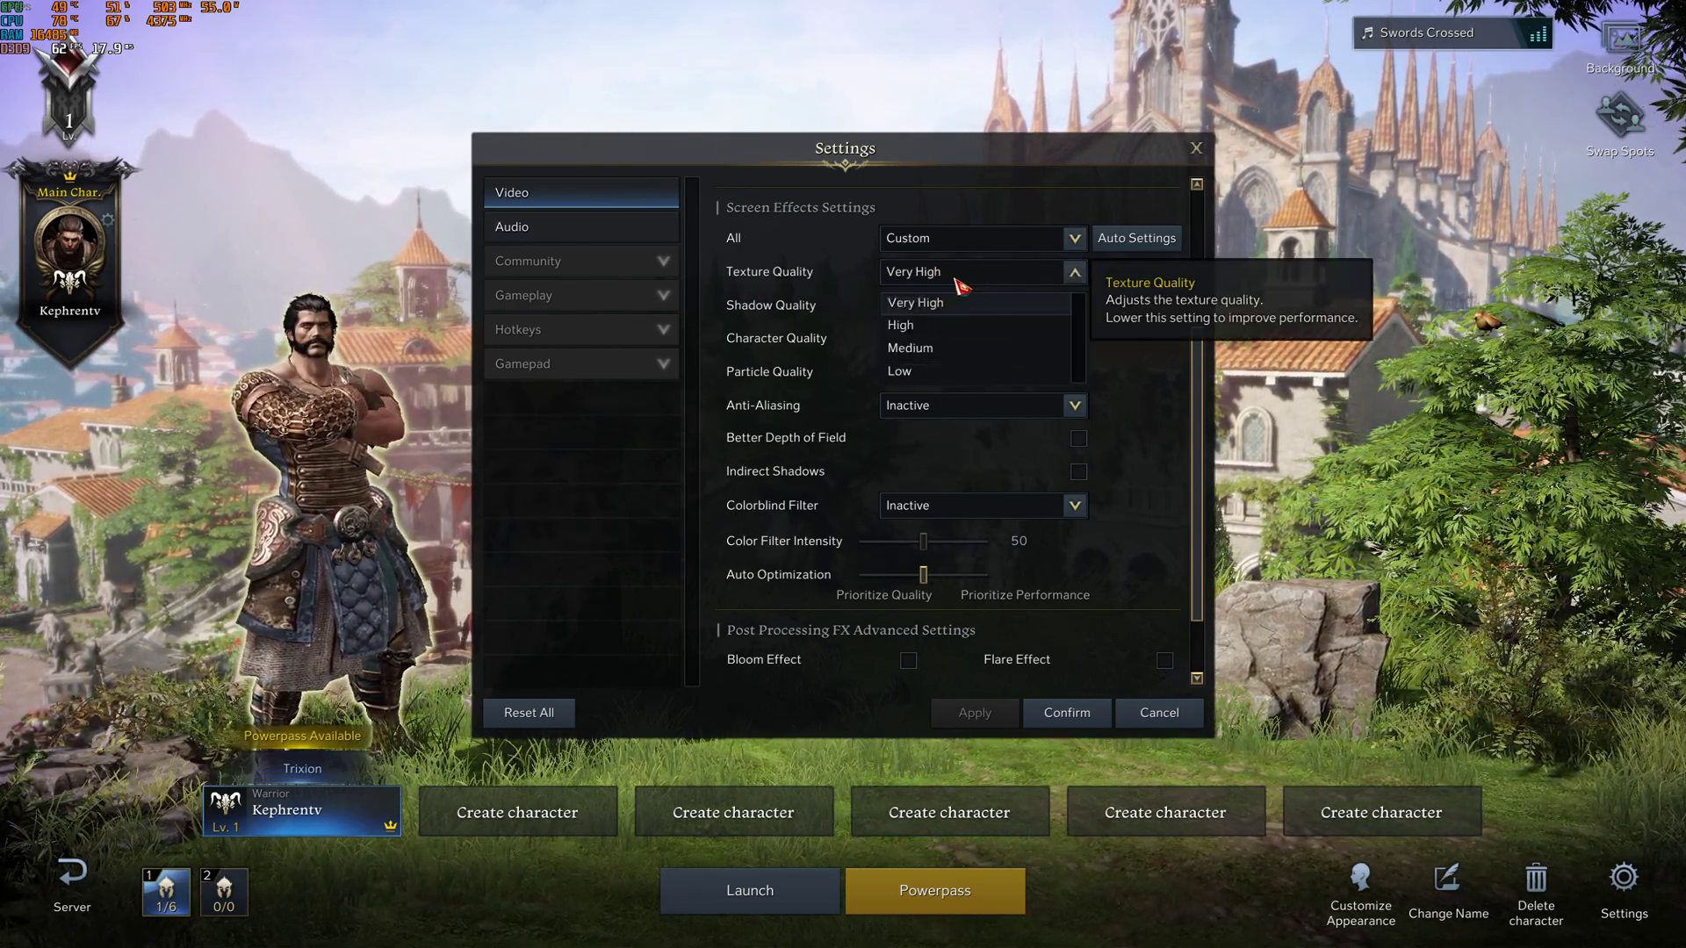
click(922, 328)
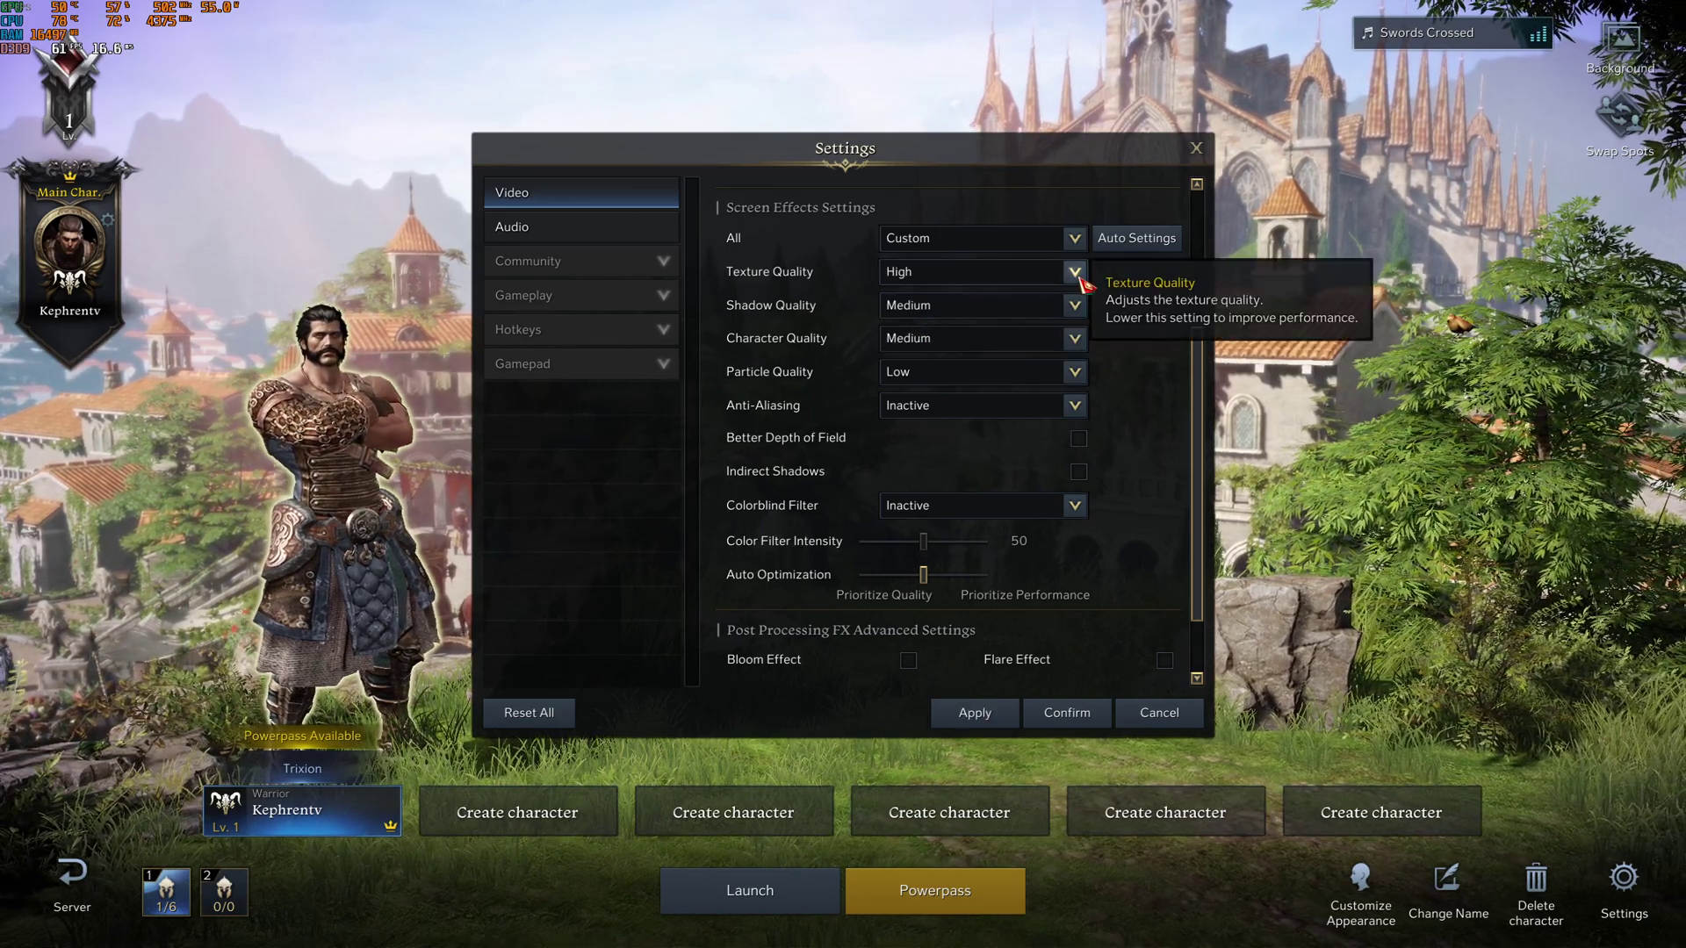
click(1028, 273)
click(999, 334)
click(1070, 278)
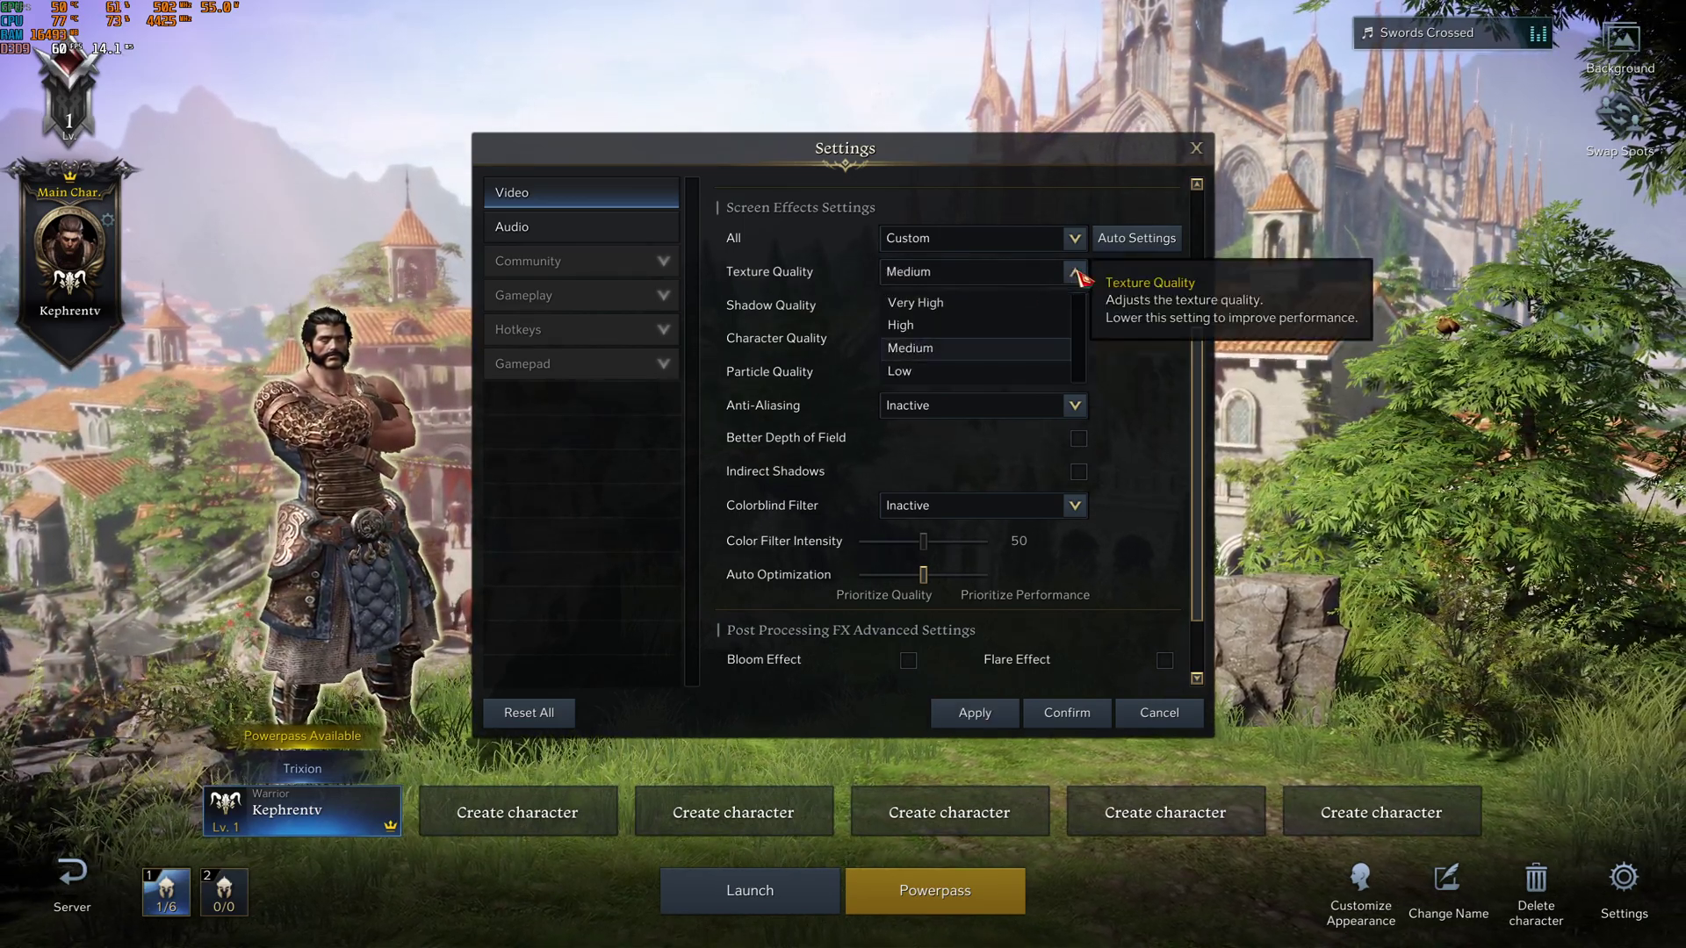
click(935, 372)
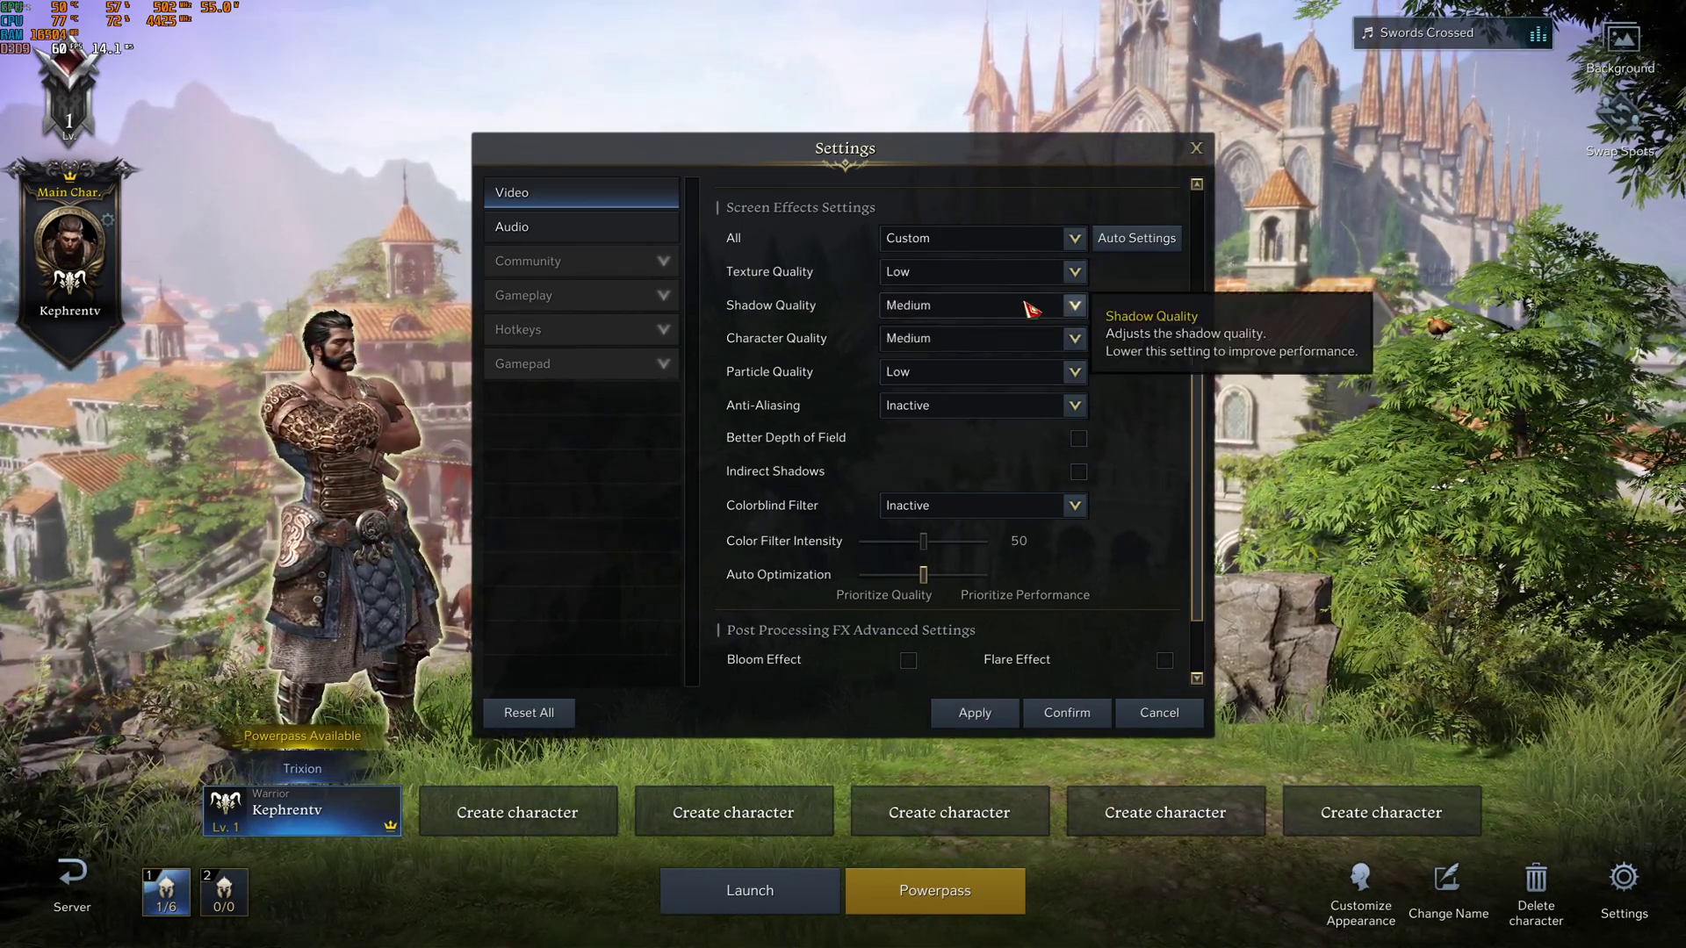
click(1070, 278)
click(948, 309)
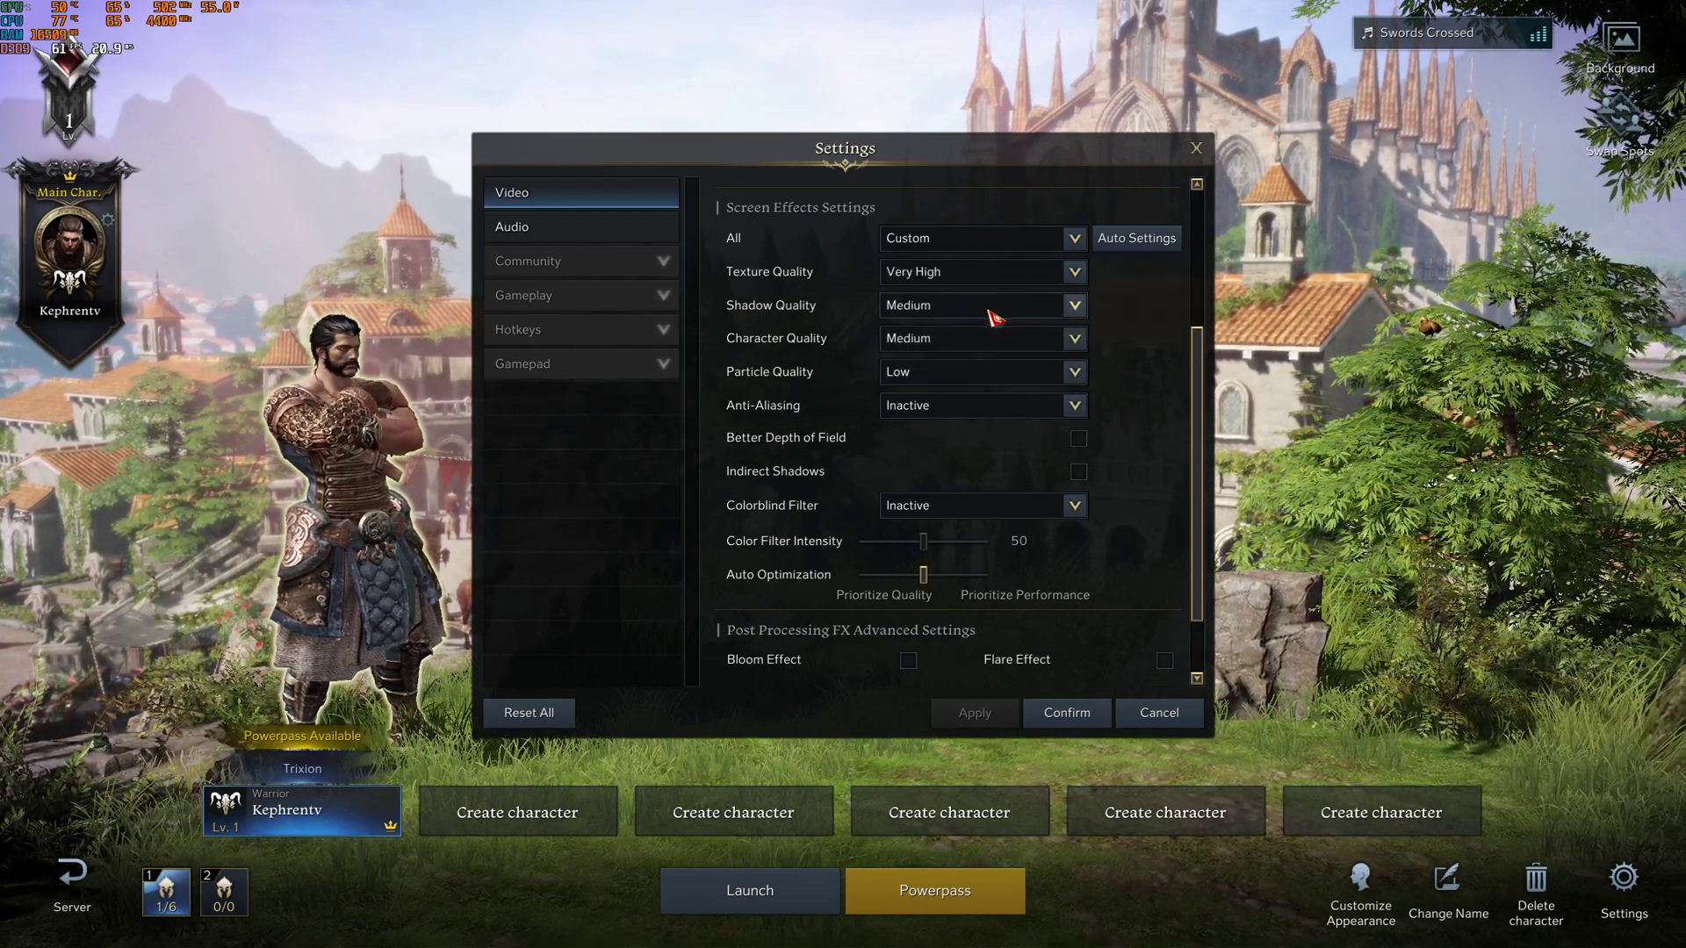
Step: Choose Medium for both Shadow Quality and Character Quality
click(1072, 308)
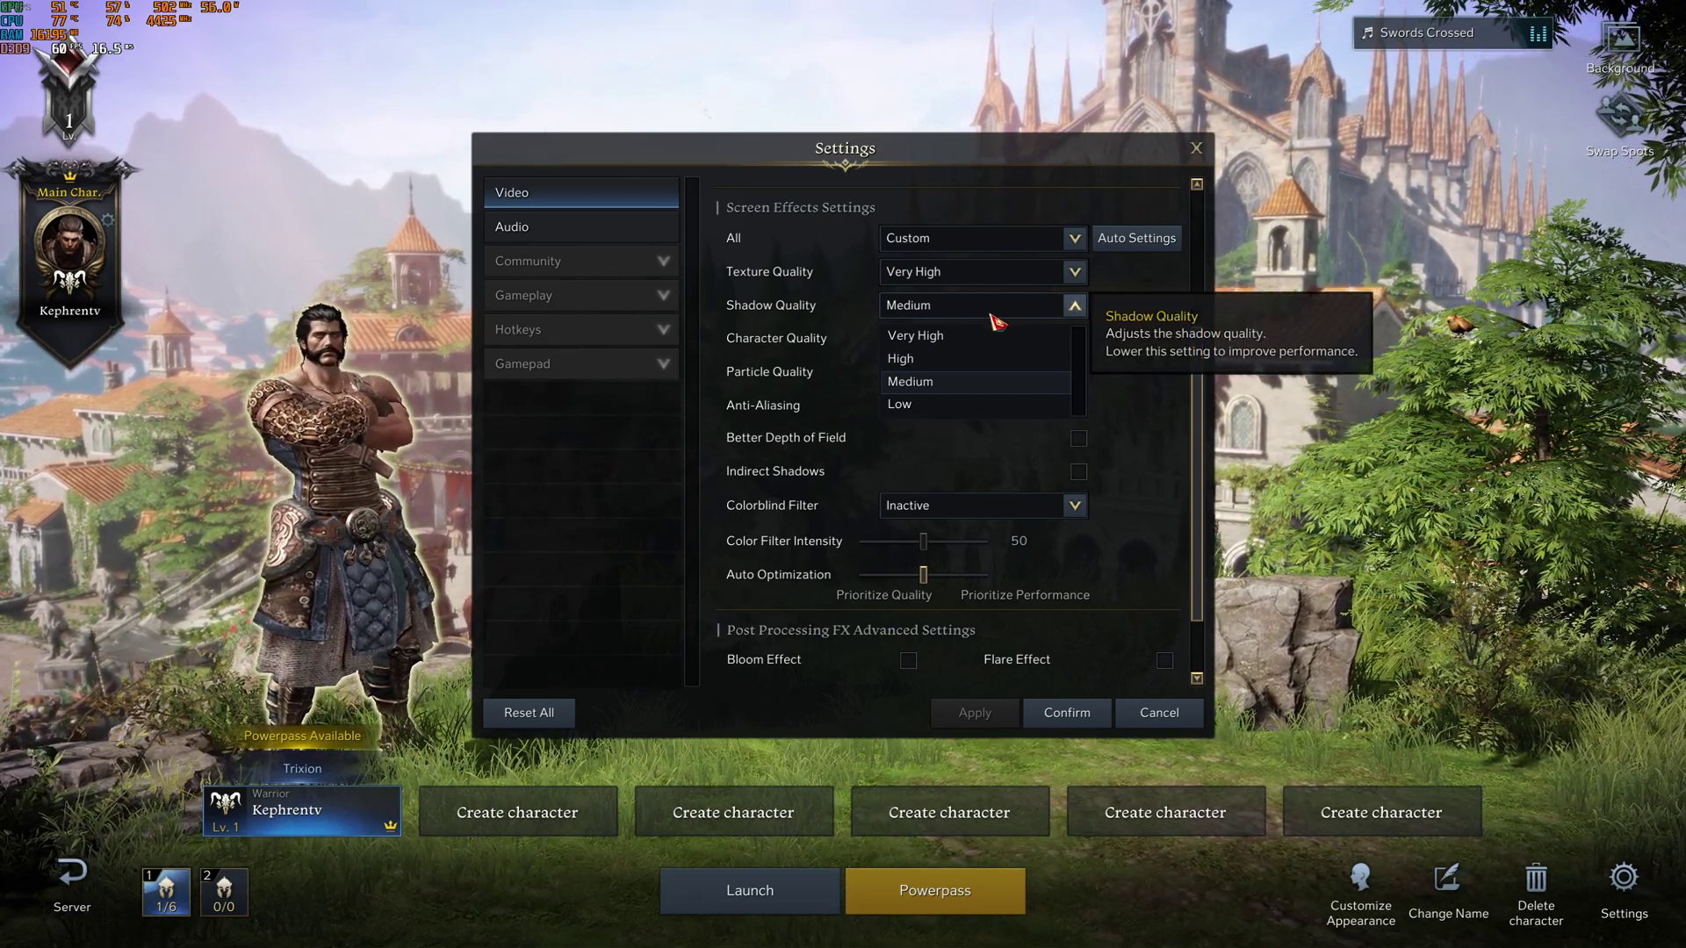
click(931, 381)
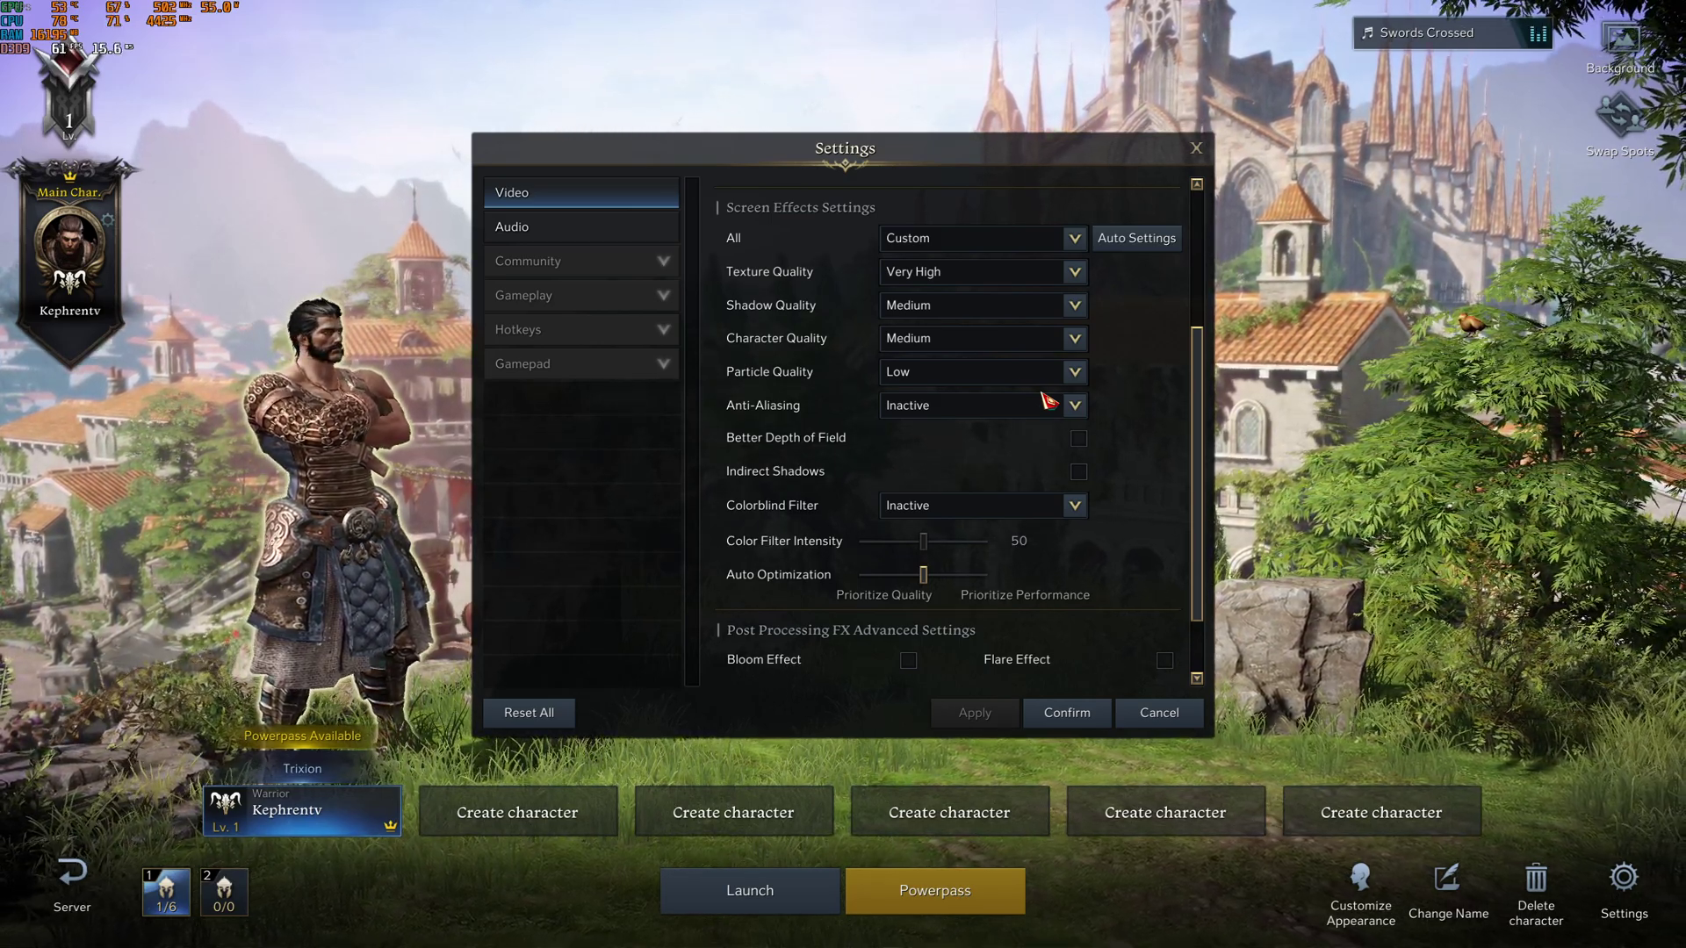
click(979, 340)
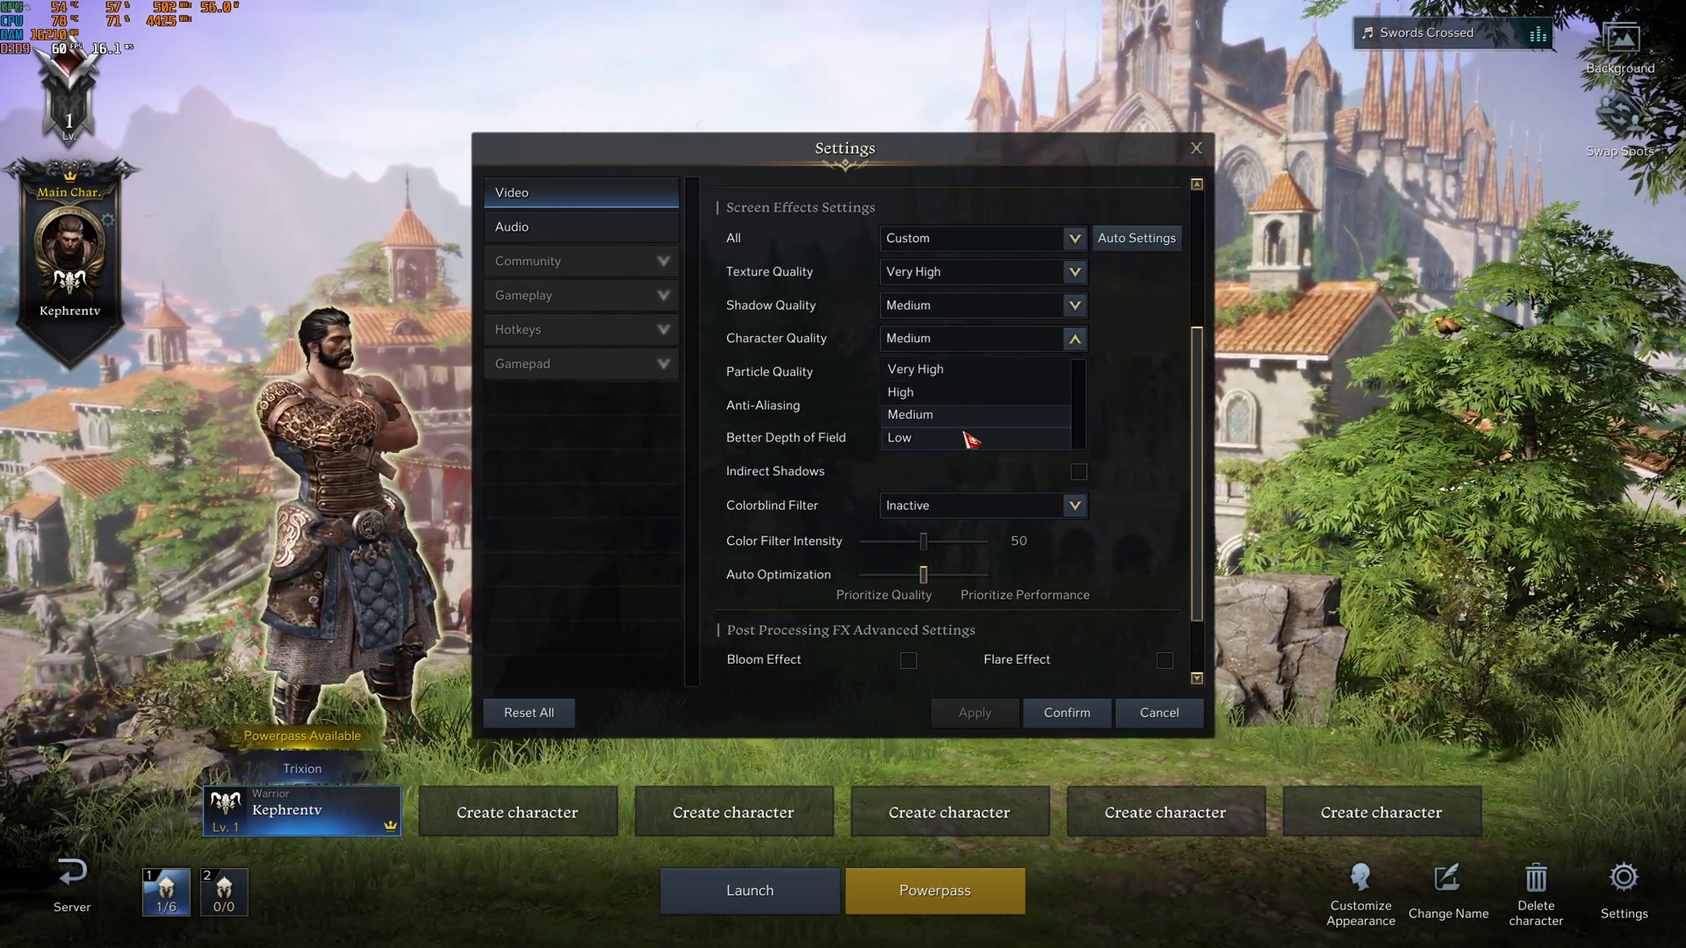
click(936, 425)
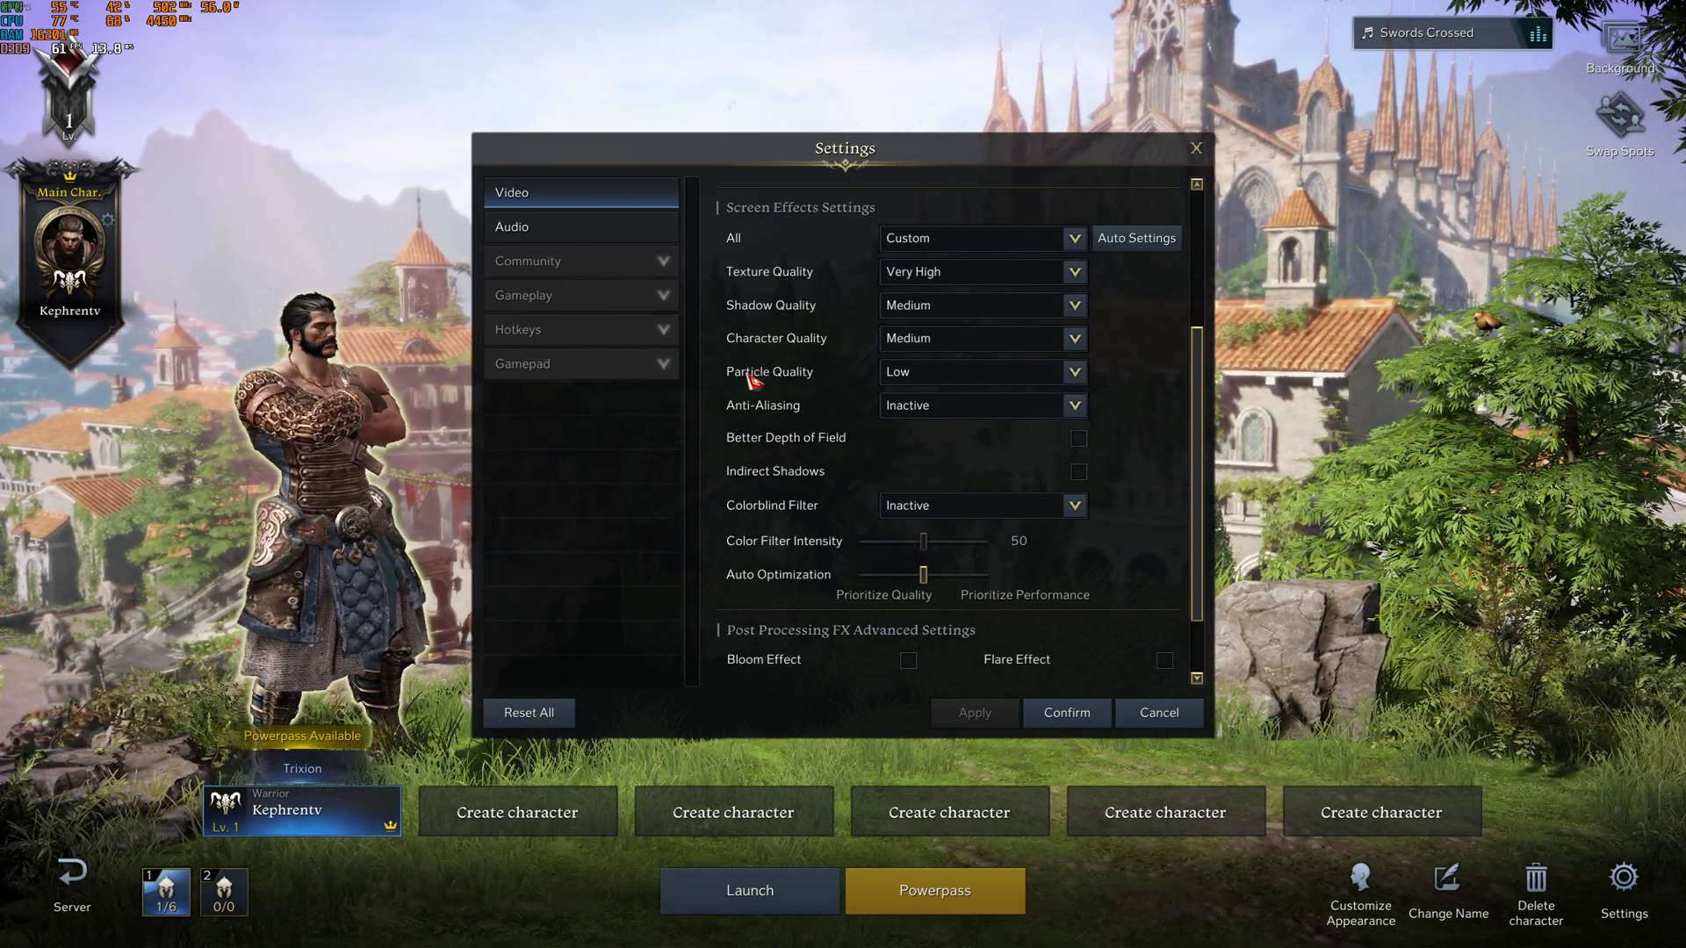
Step: Choose Low for Particle Quality and Inactive for Anti-Aliasing
click(960, 375)
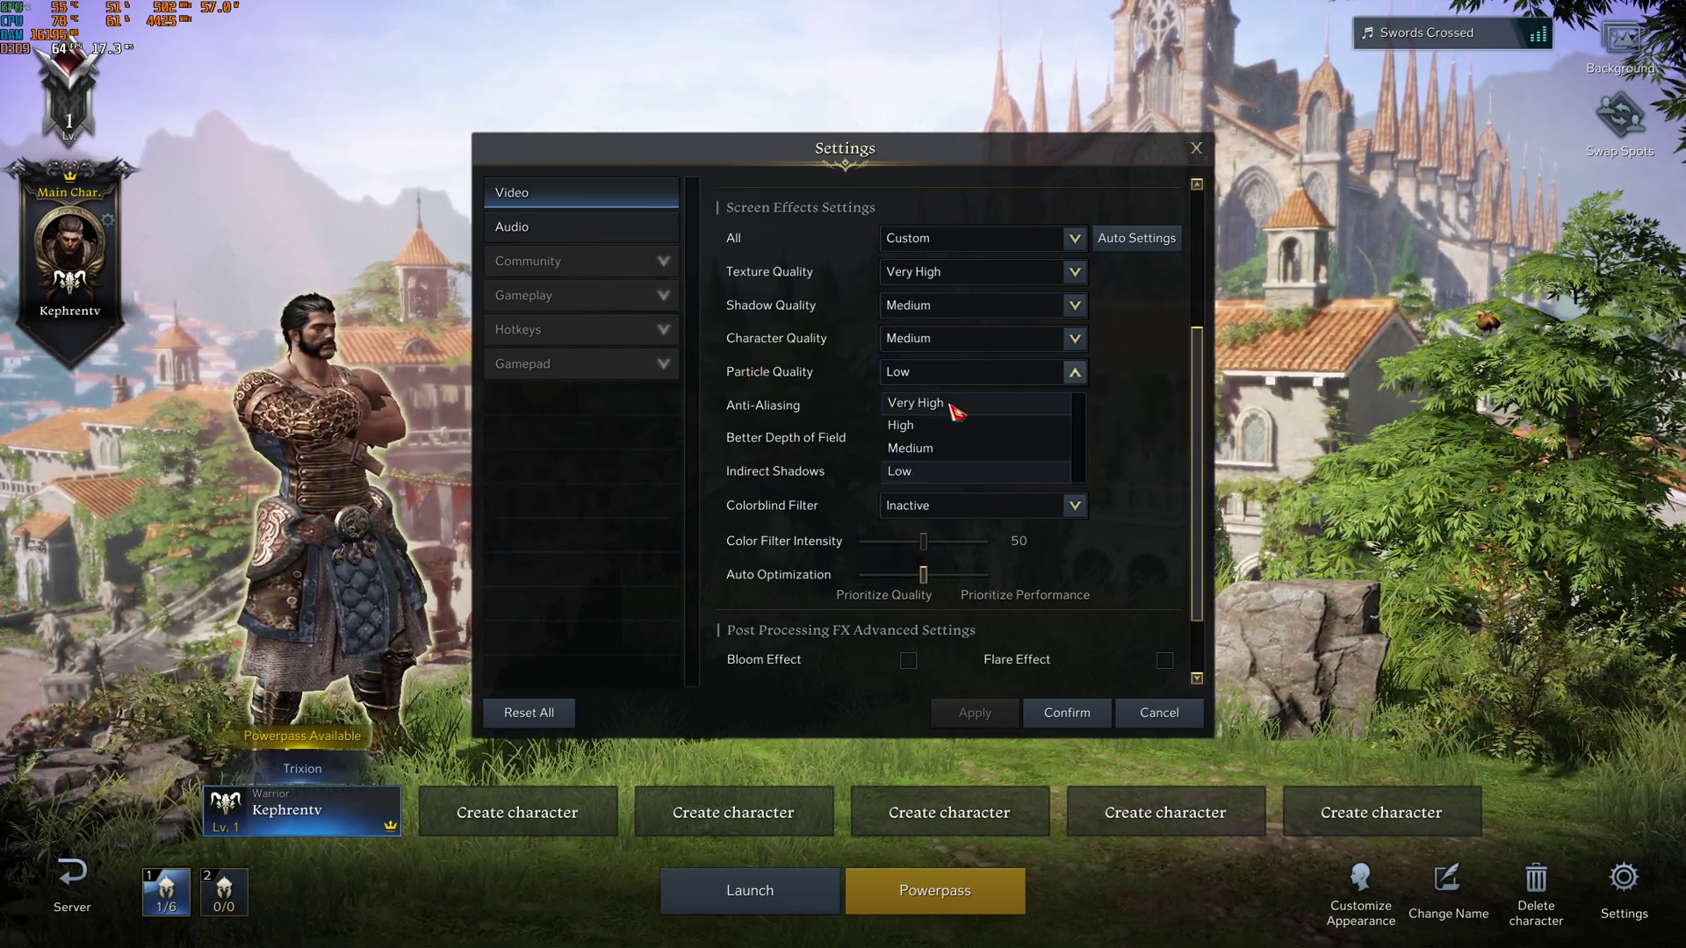
click(904, 472)
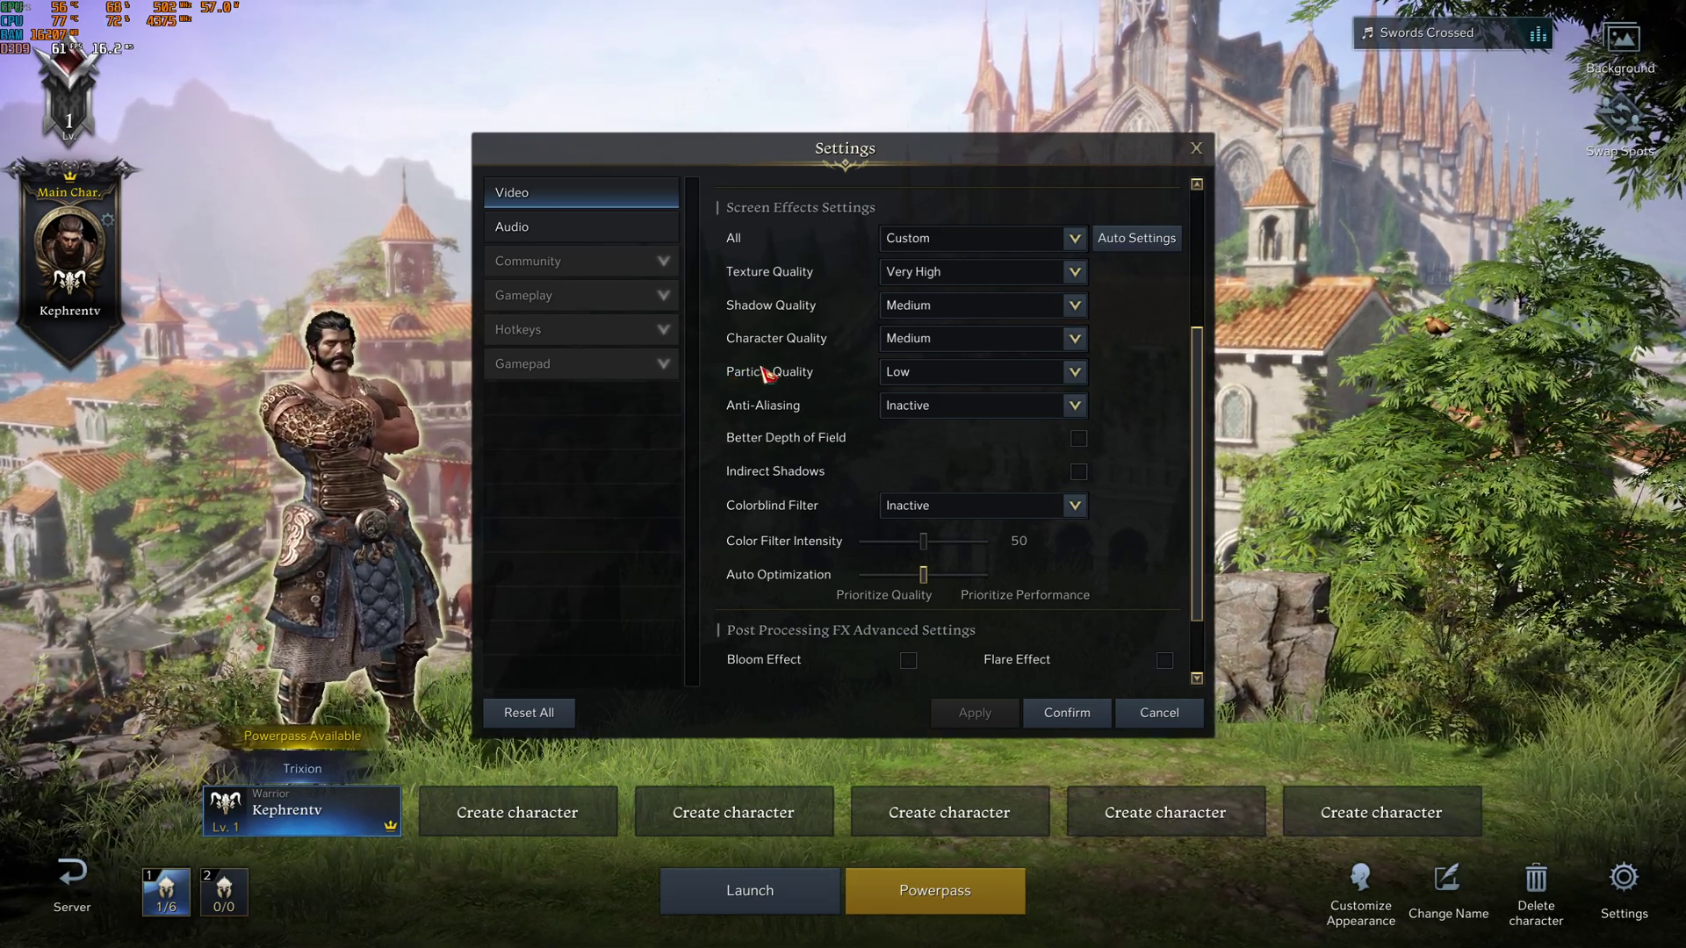
click(989, 408)
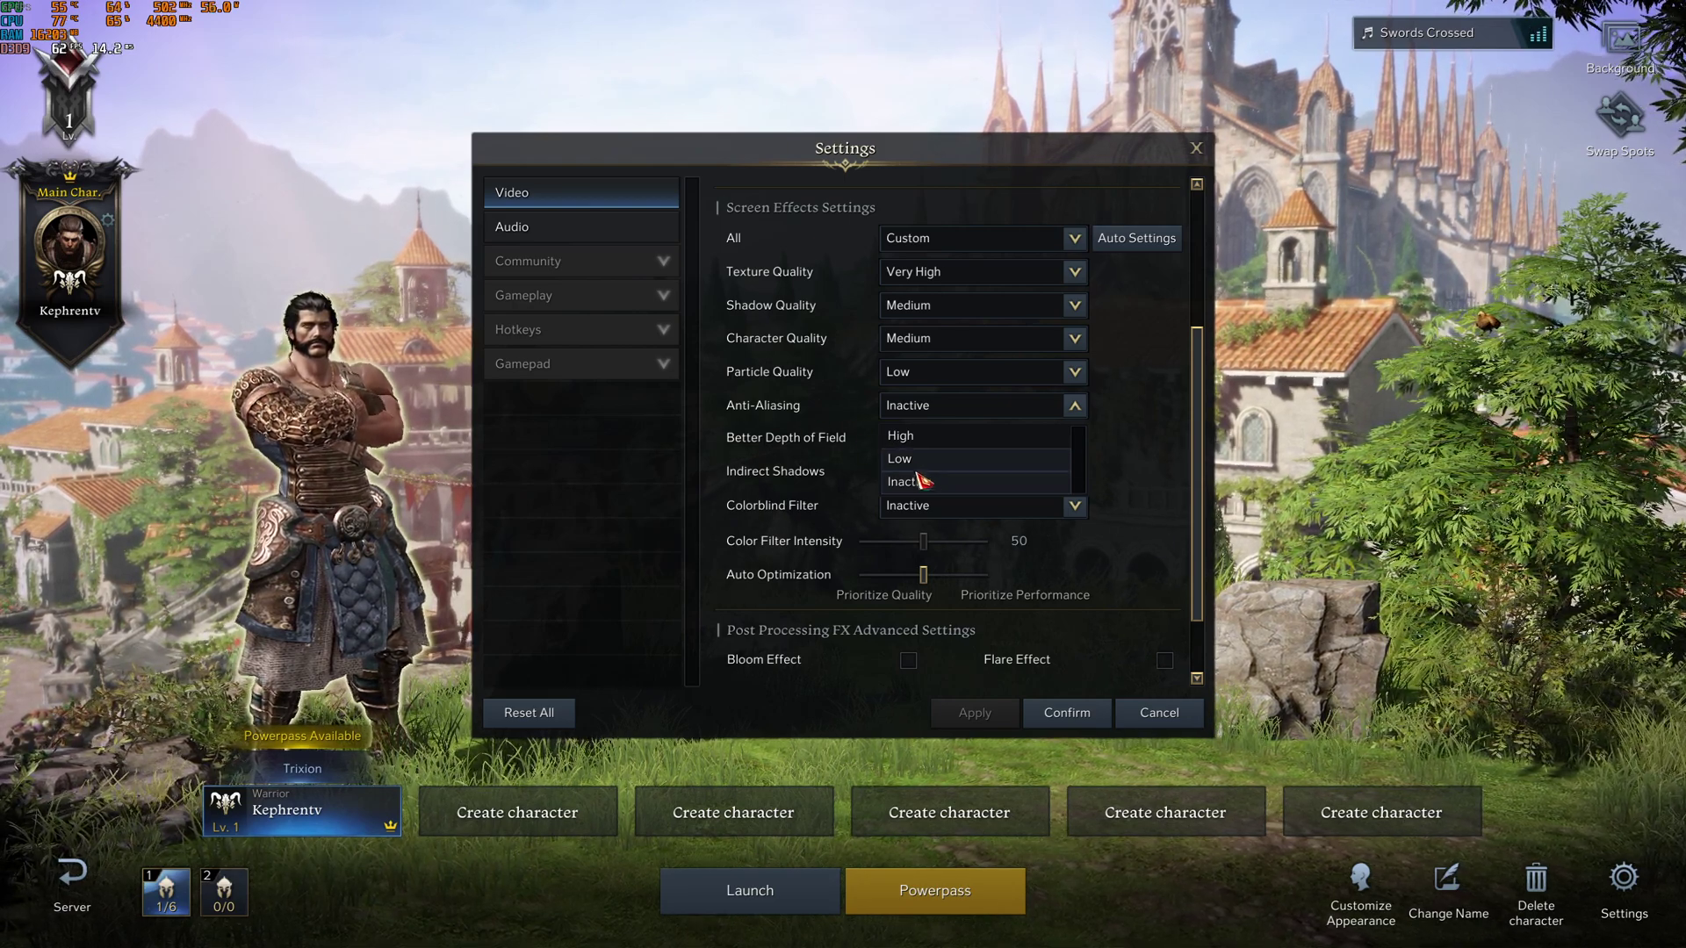
click(927, 479)
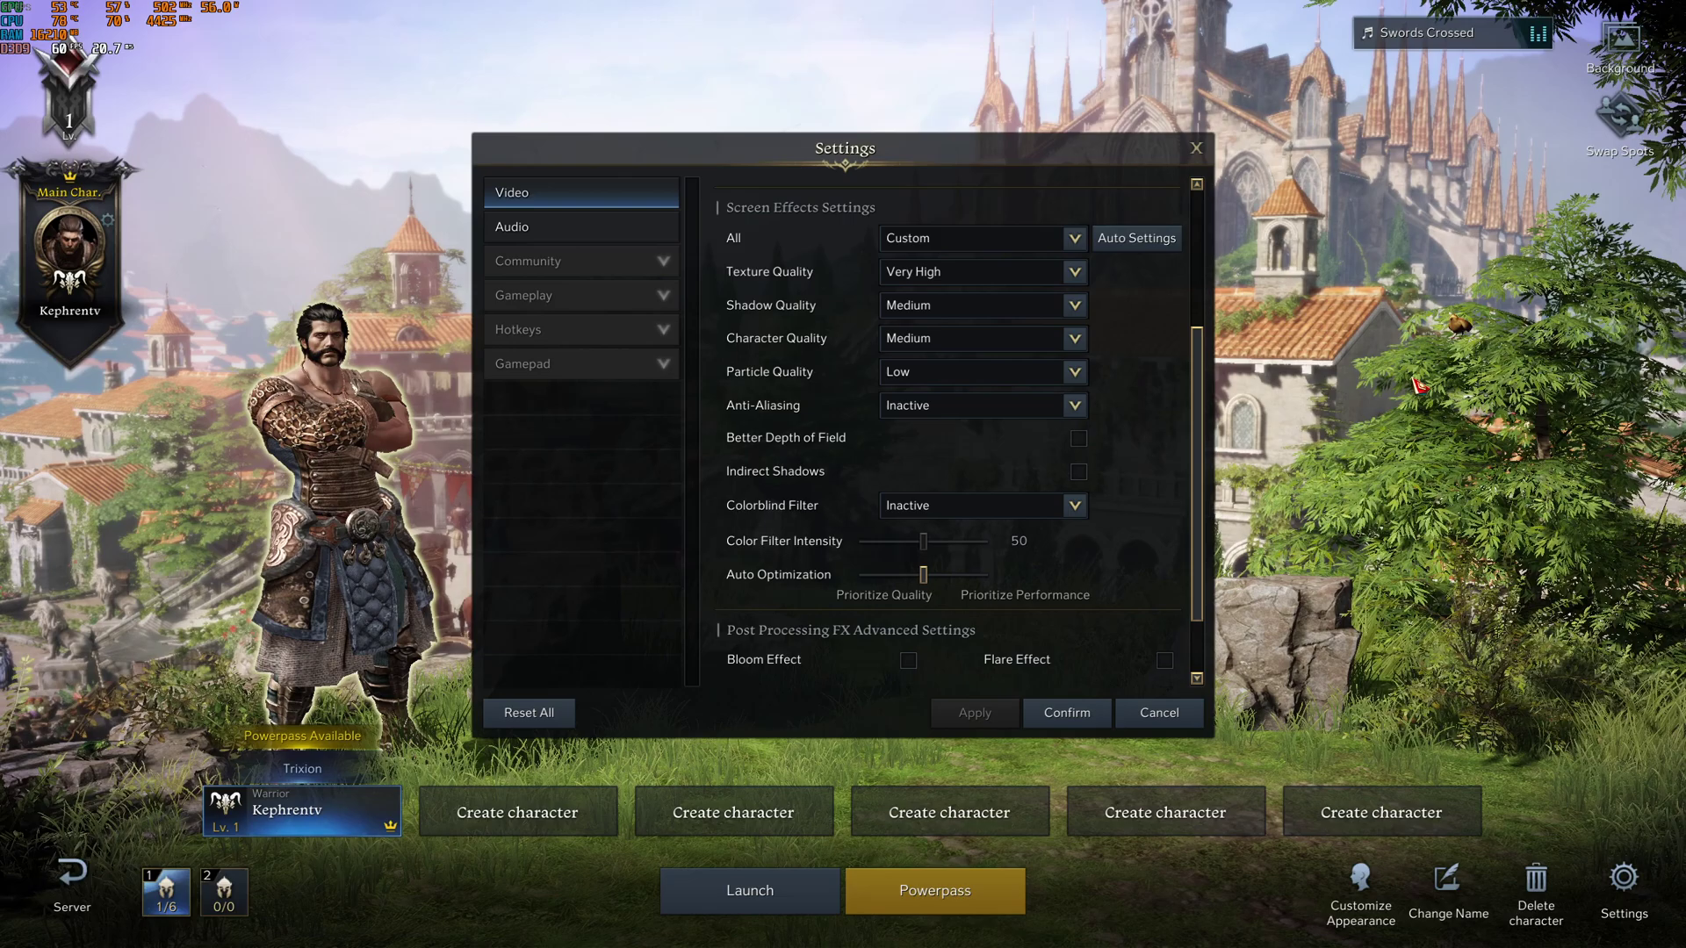
click(925, 408)
click(1001, 481)
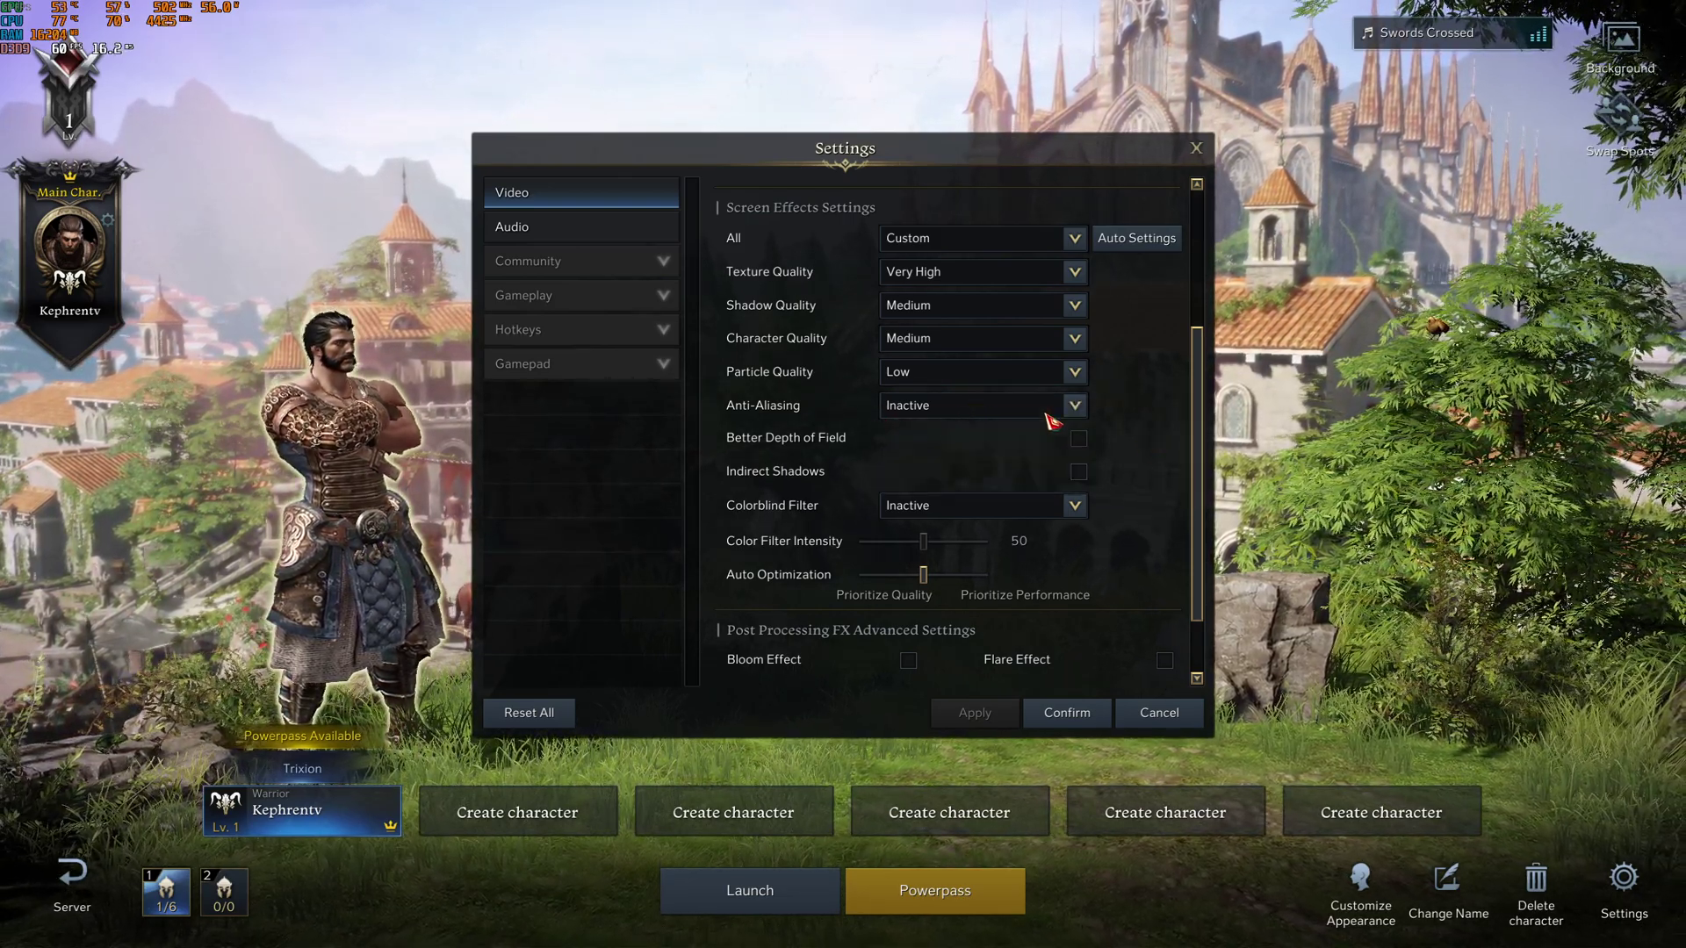
Step: Examine the descriptions of the Bloom Effect and Distortion Effect in the post-processing advanced settings
drag(1187, 402, 1197, 451)
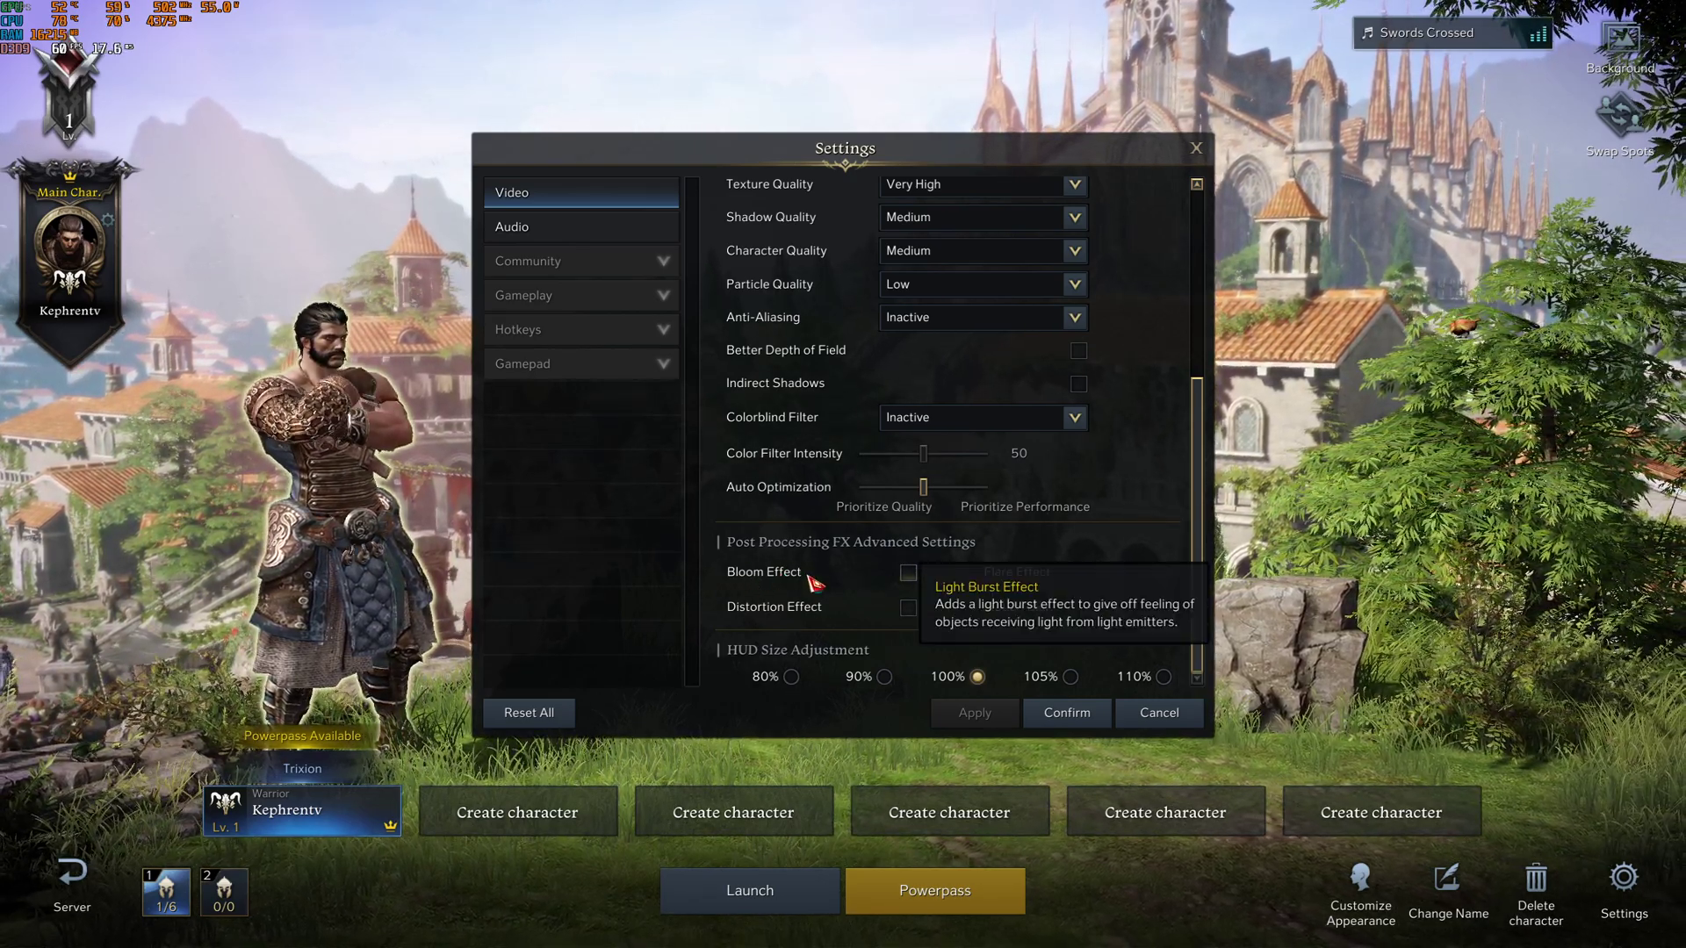
mouse_move(825, 617)
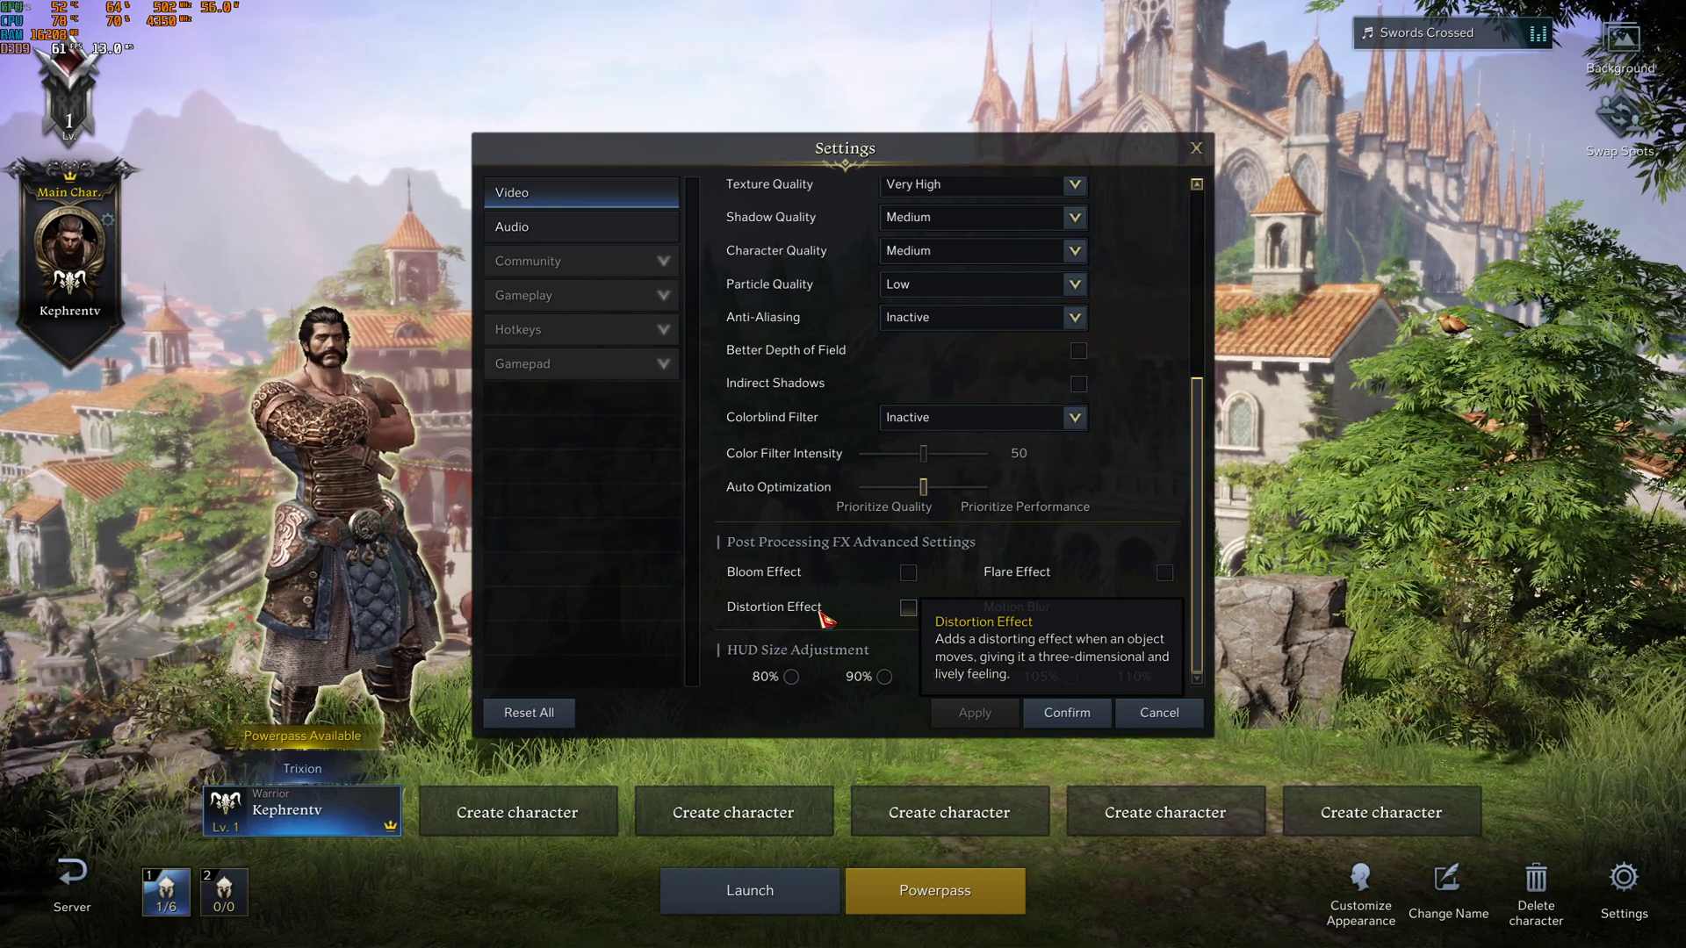